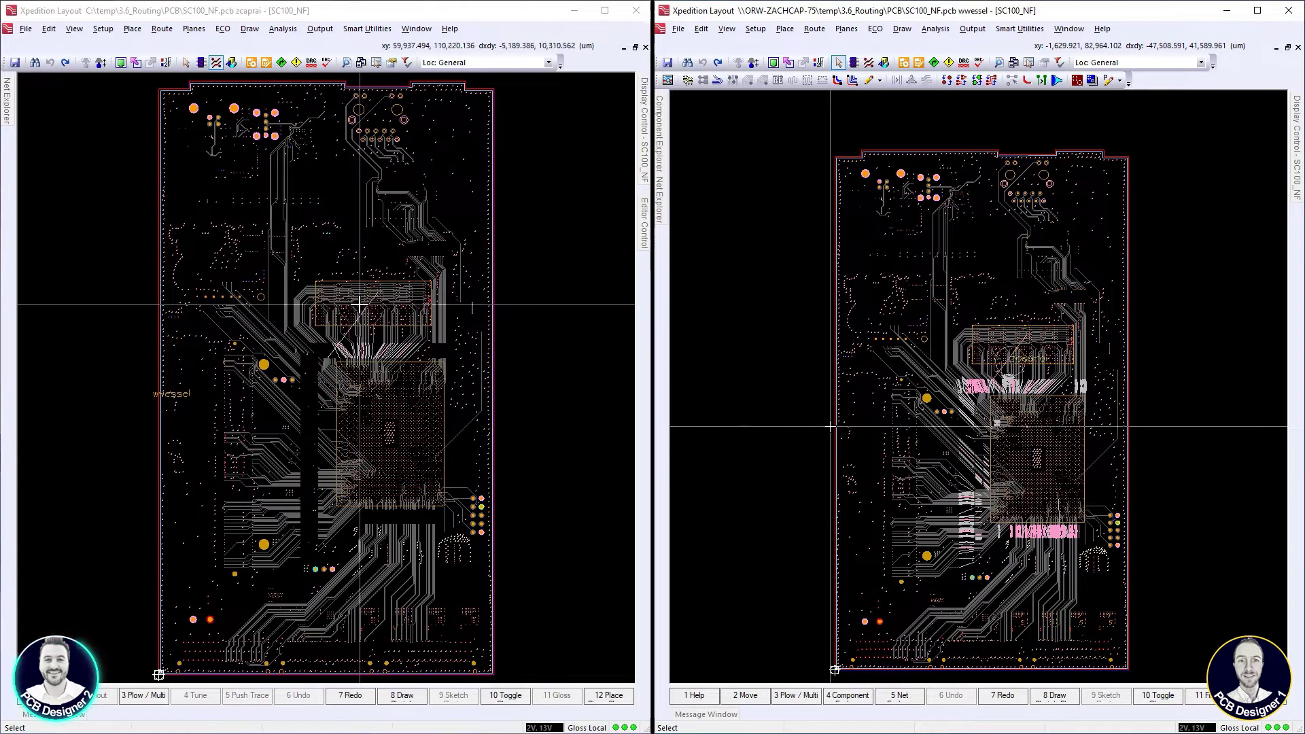
# Examine the DDR4_HPS netlines crossing the unrouted gap between the memory connector and the large BGA
pyautogui.scroll(2, 359, 302)
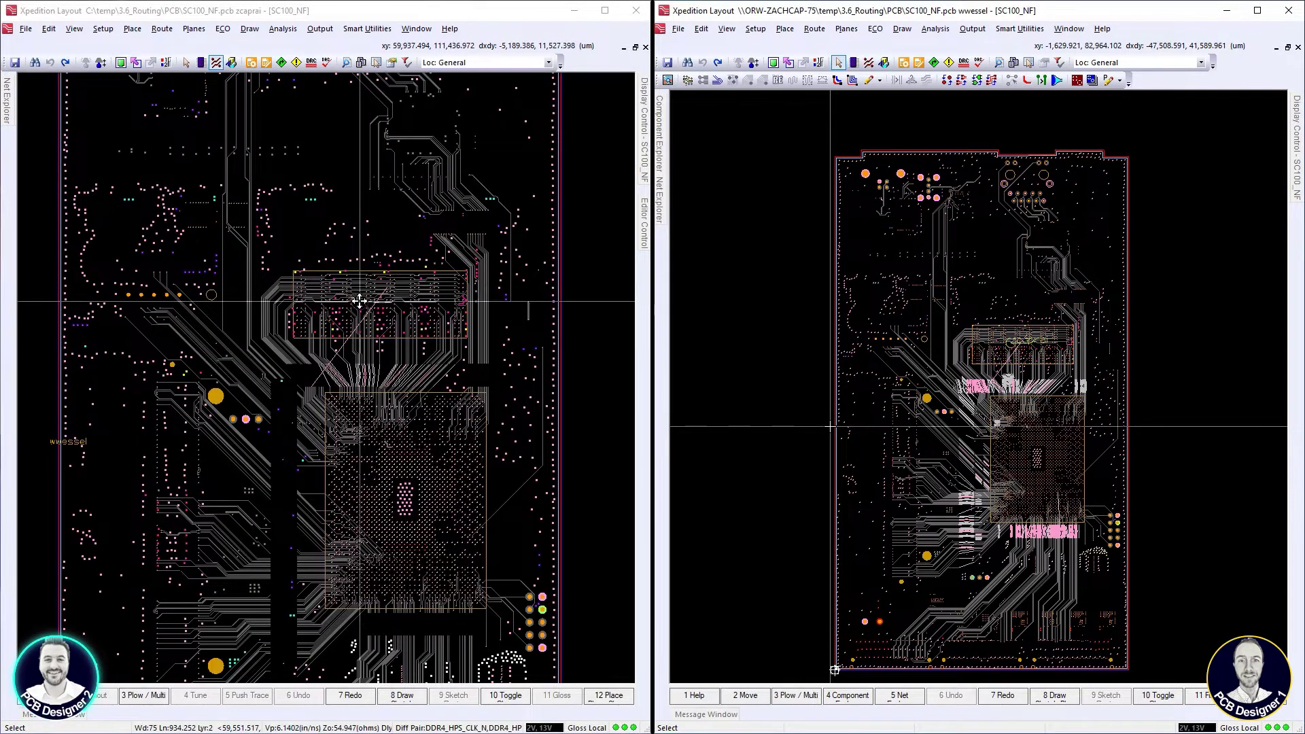
pyautogui.scroll(1, 360, 301)
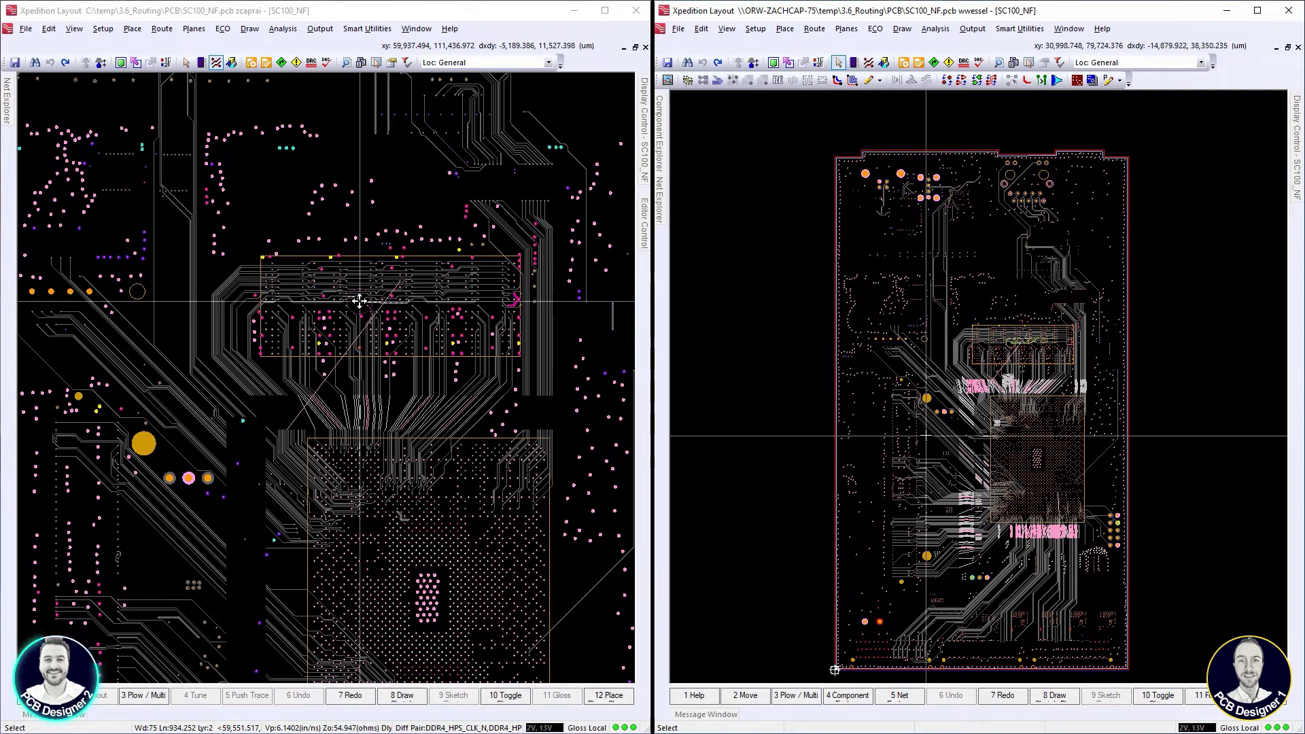
pyautogui.scroll(2, 360, 301)
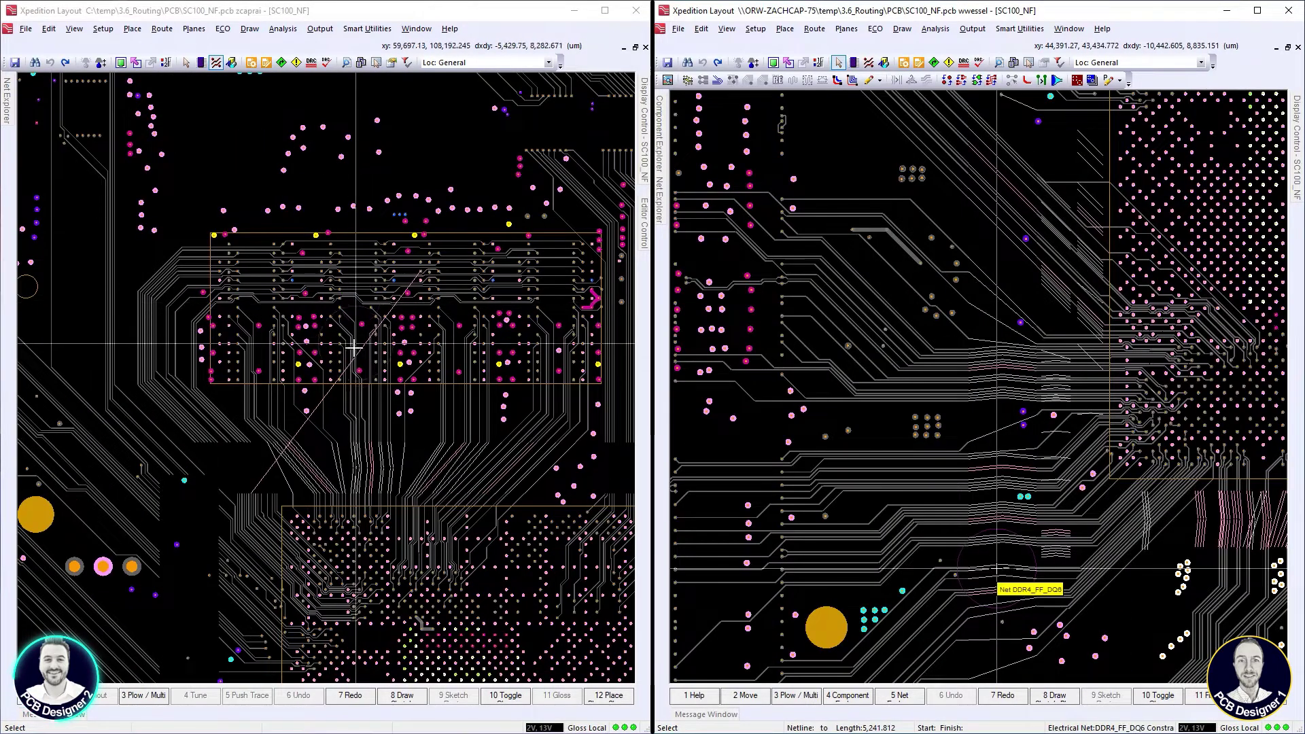
pyautogui.click(293, 403)
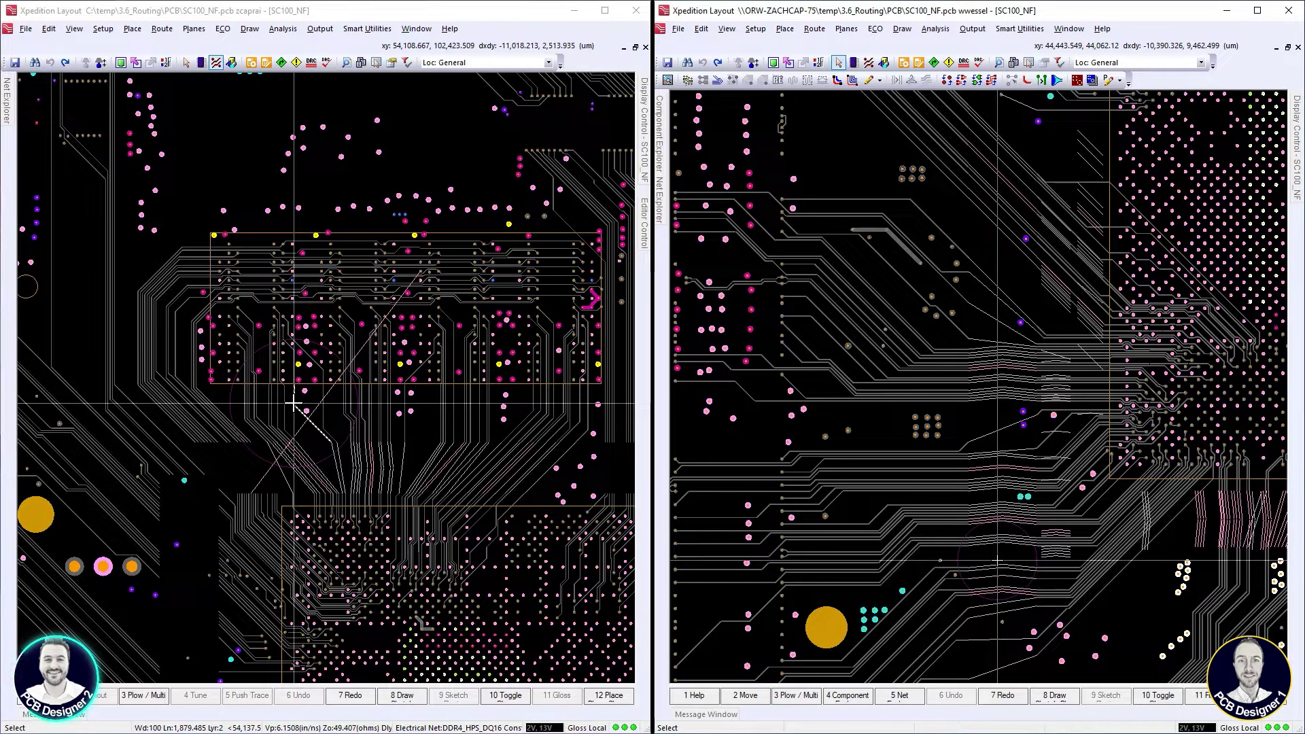
pyautogui.click(278, 411)
pyautogui.click(312, 312)
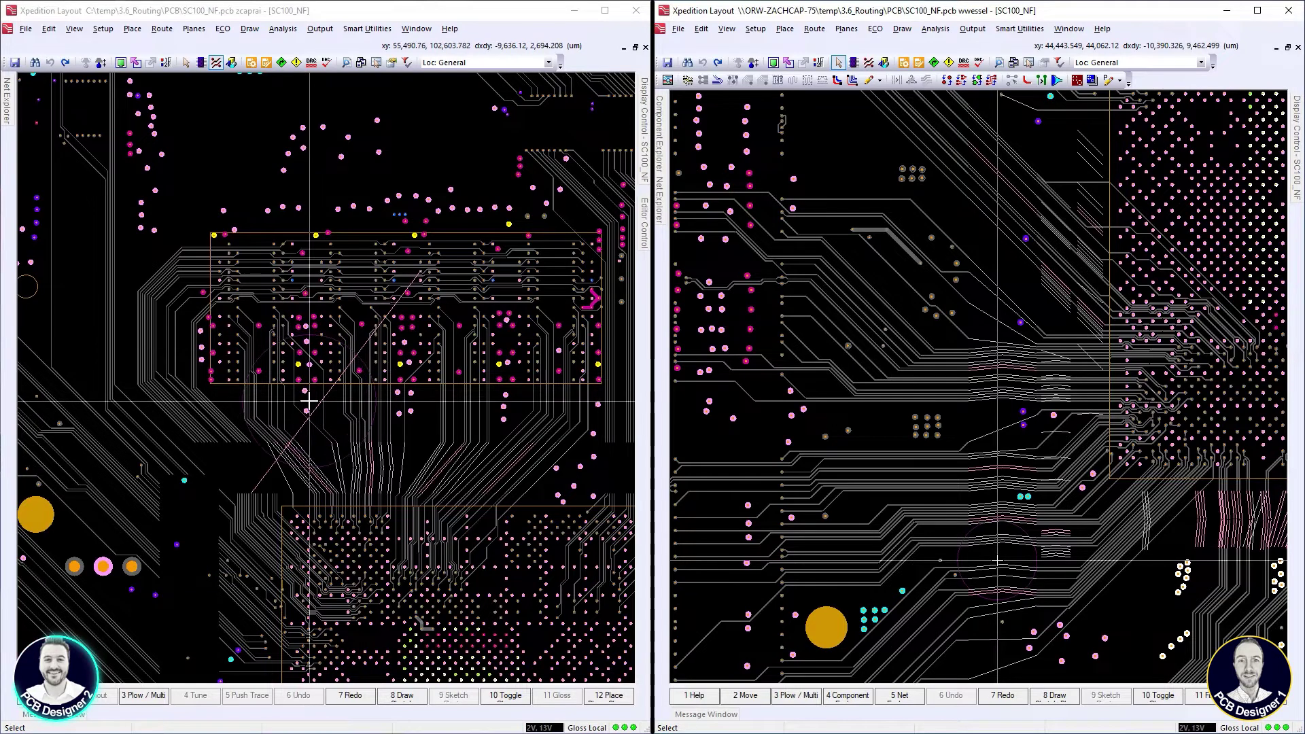
pyautogui.click(309, 422)
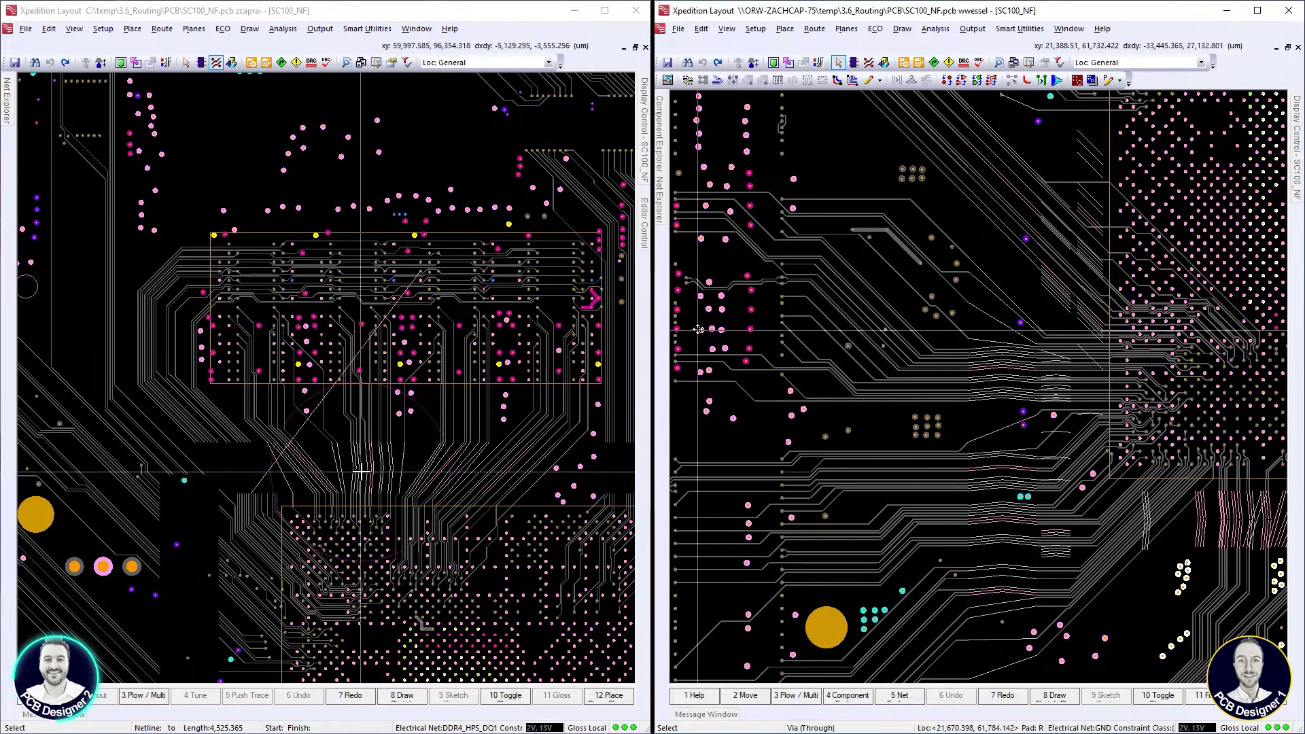
# Mark the BYTELANE0 and BYTELANE2 constraint classes under DDR4_FF DQ in Net Explorer
pyautogui.click(658, 218)
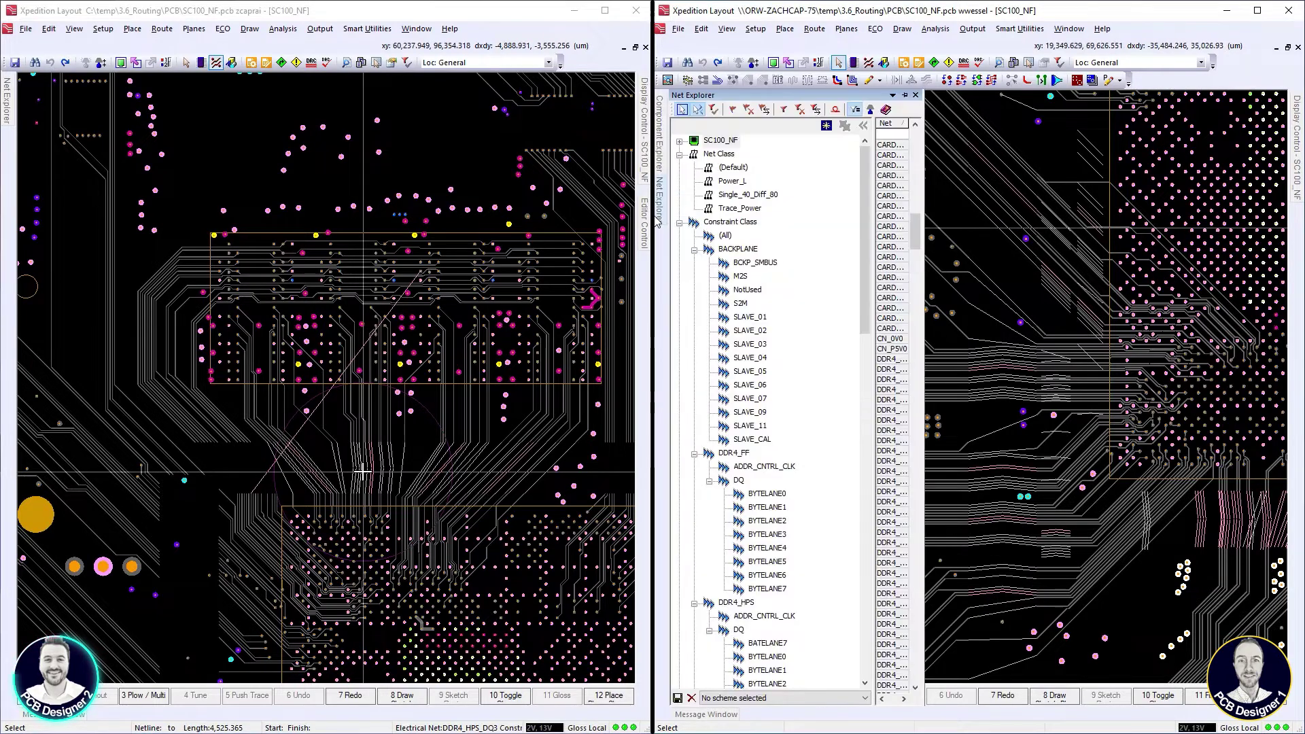
pyautogui.click(779, 498)
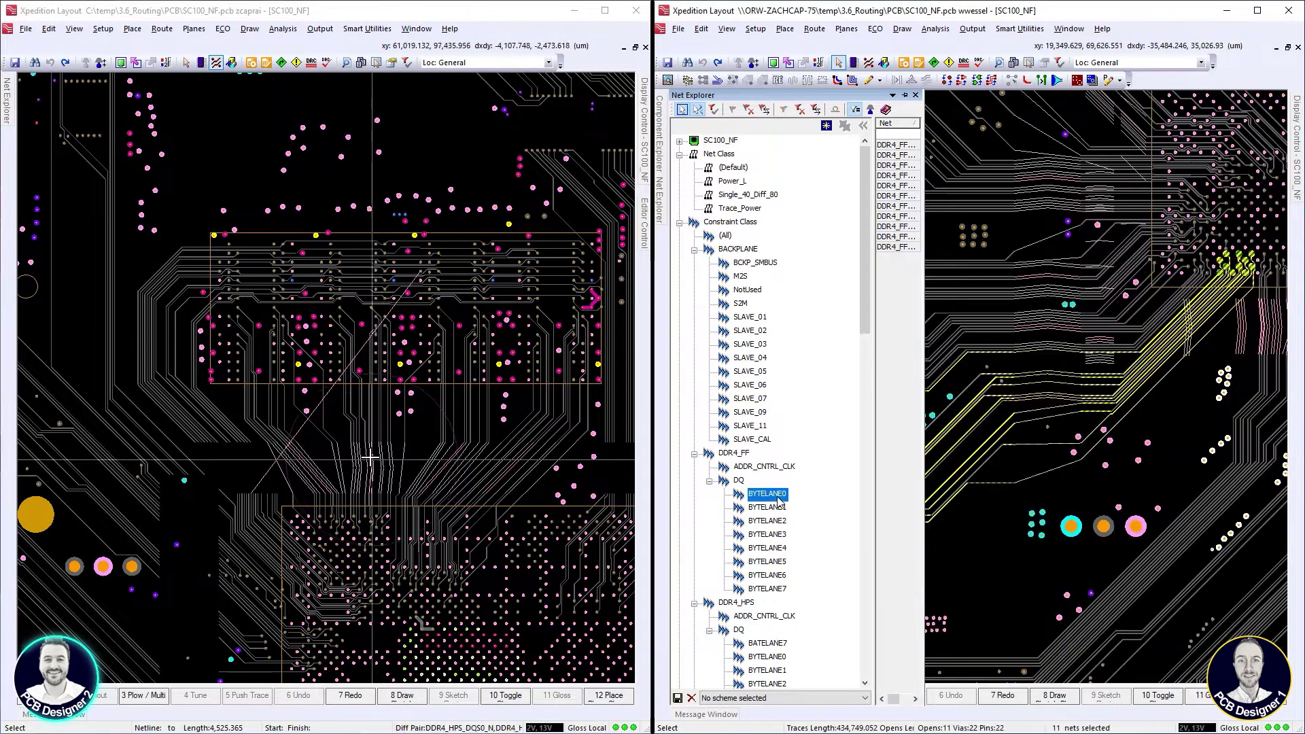
pyautogui.rightClick(779, 500)
pyautogui.click(832, 315)
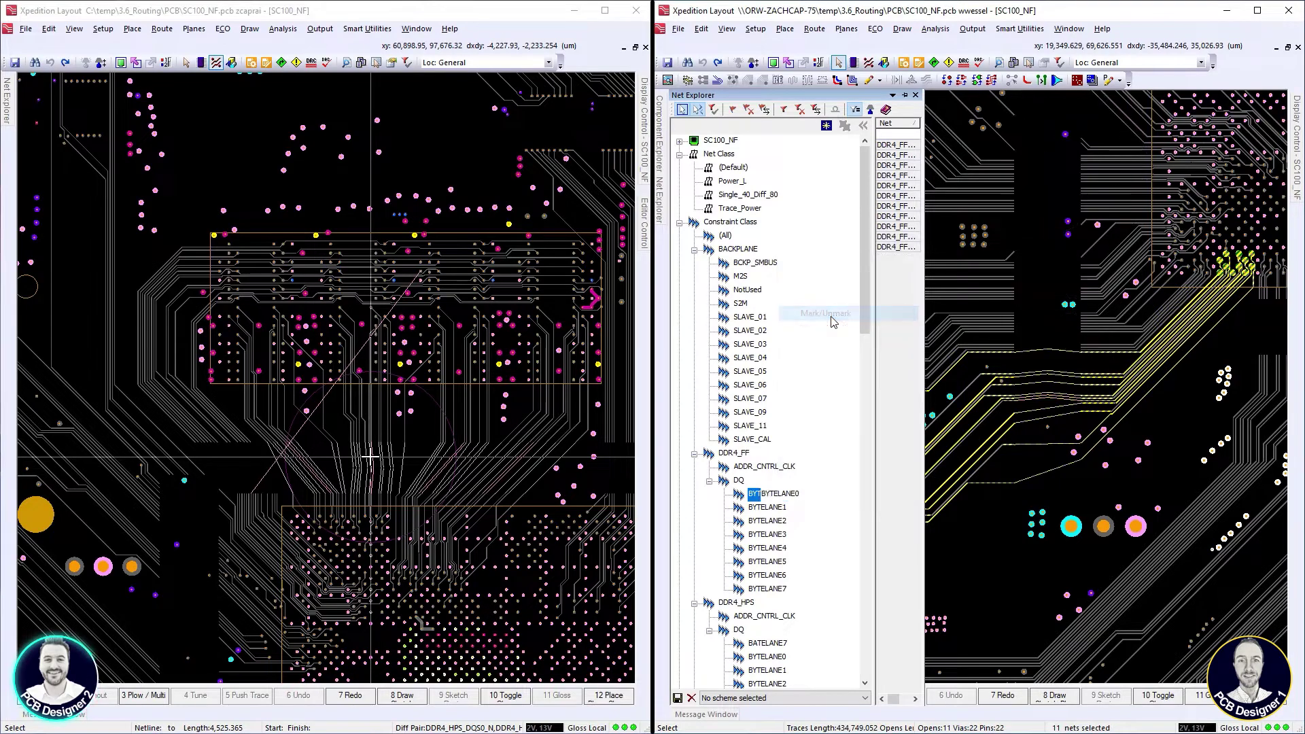
pyautogui.click(771, 521)
pyautogui.rightClick(781, 522)
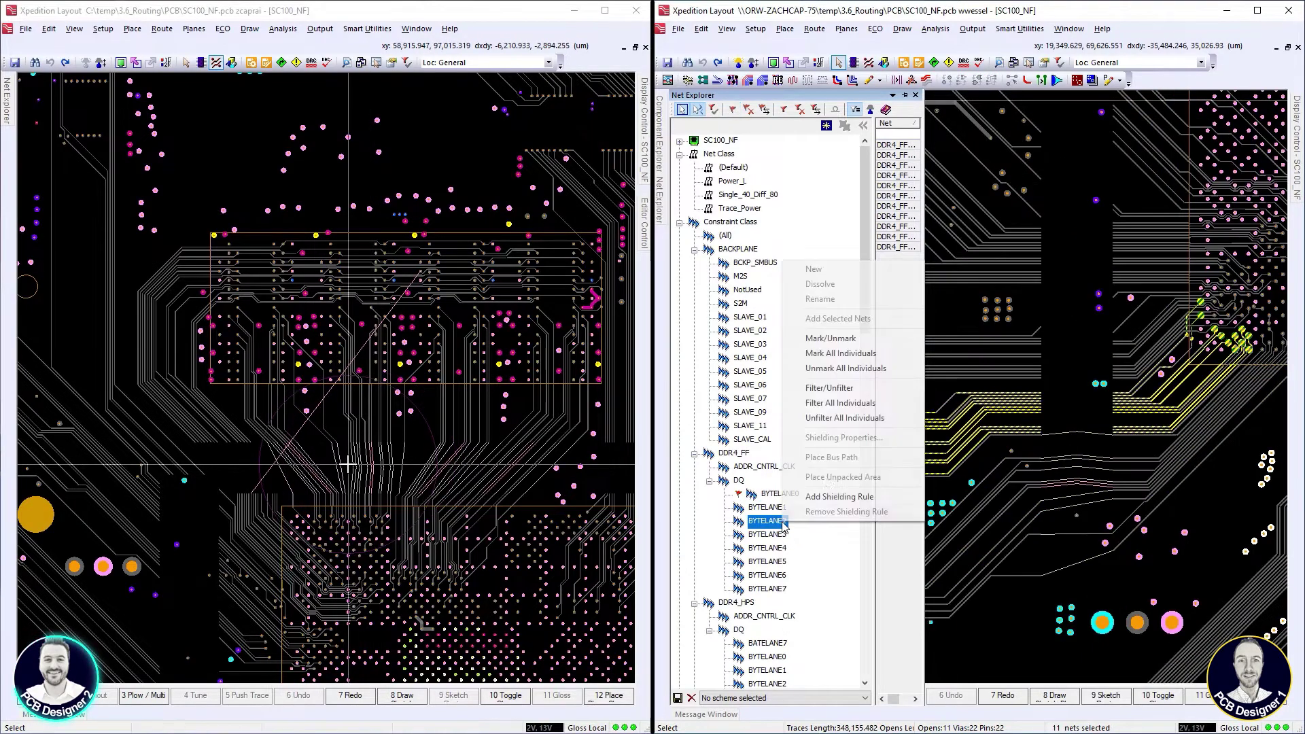
pyautogui.click(834, 353)
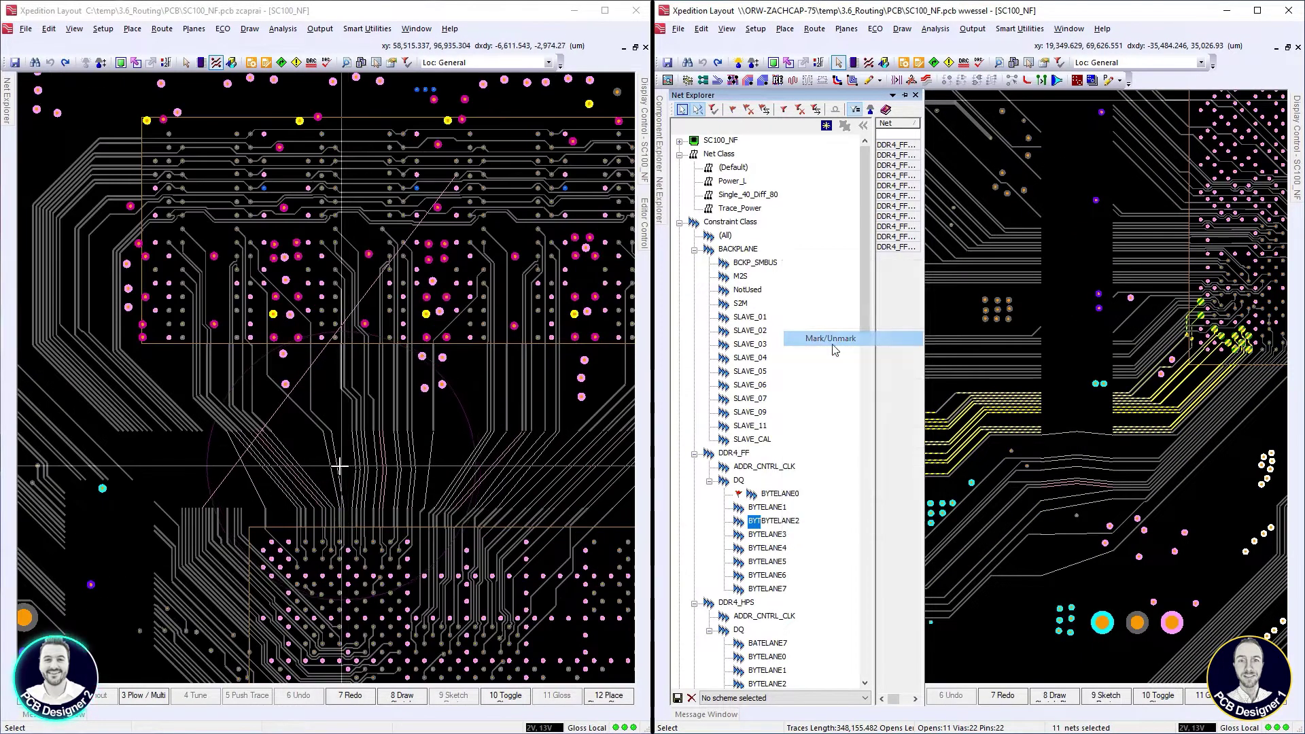
# Mark the DDR4_FF constraint classes BYTELANE3 and BYTELANE7 as well
pyautogui.rightClick(784, 537)
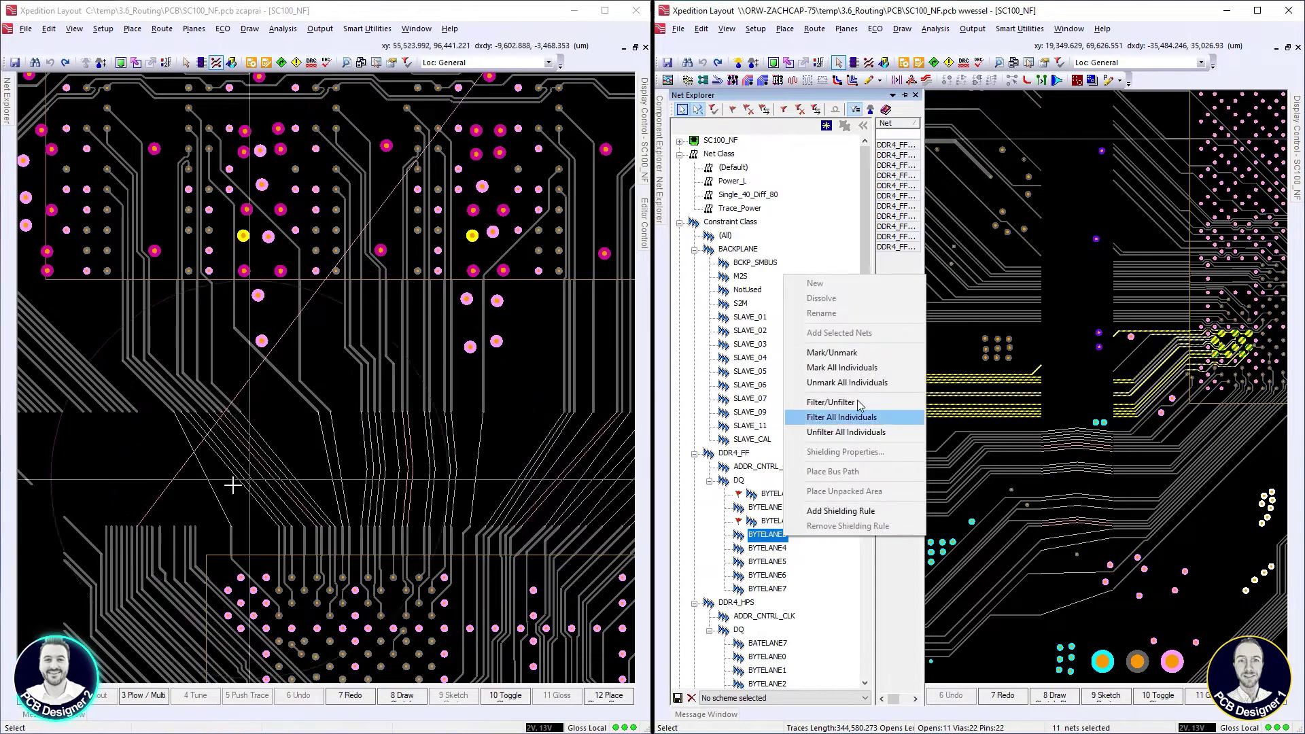
pyautogui.click(835, 353)
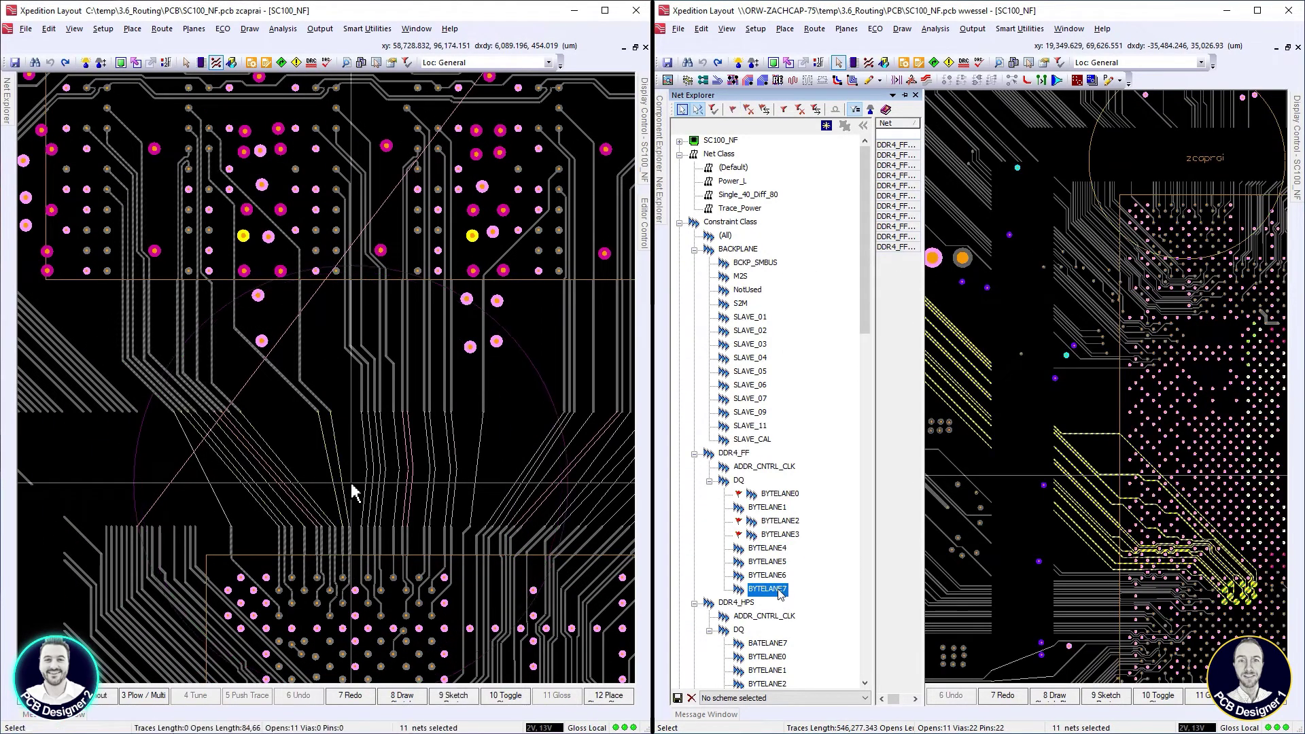
pyautogui.rightClick(780, 591)
pyautogui.click(858, 409)
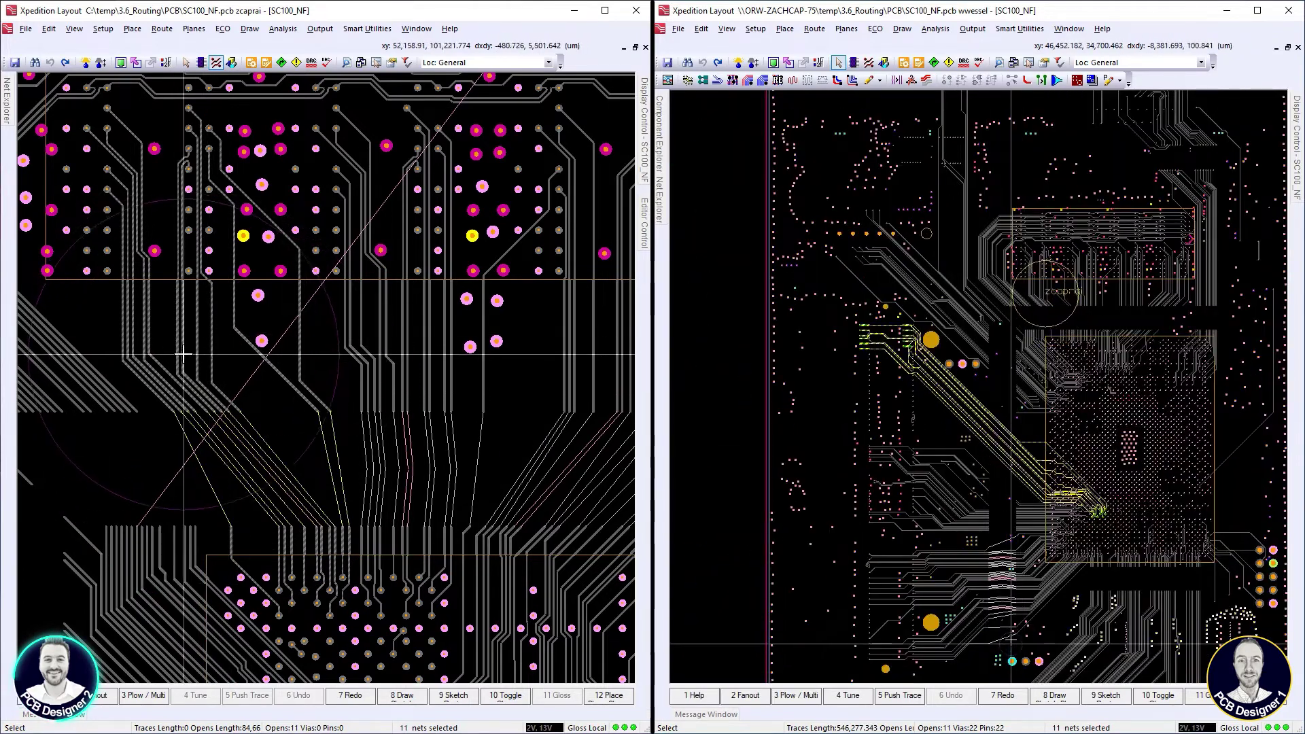
# Draw a freeform packed sketch plan across the gap at the lowest DDR4_FF netline group and add those netlines to it
pyautogui.scroll(5, 1013, 546)
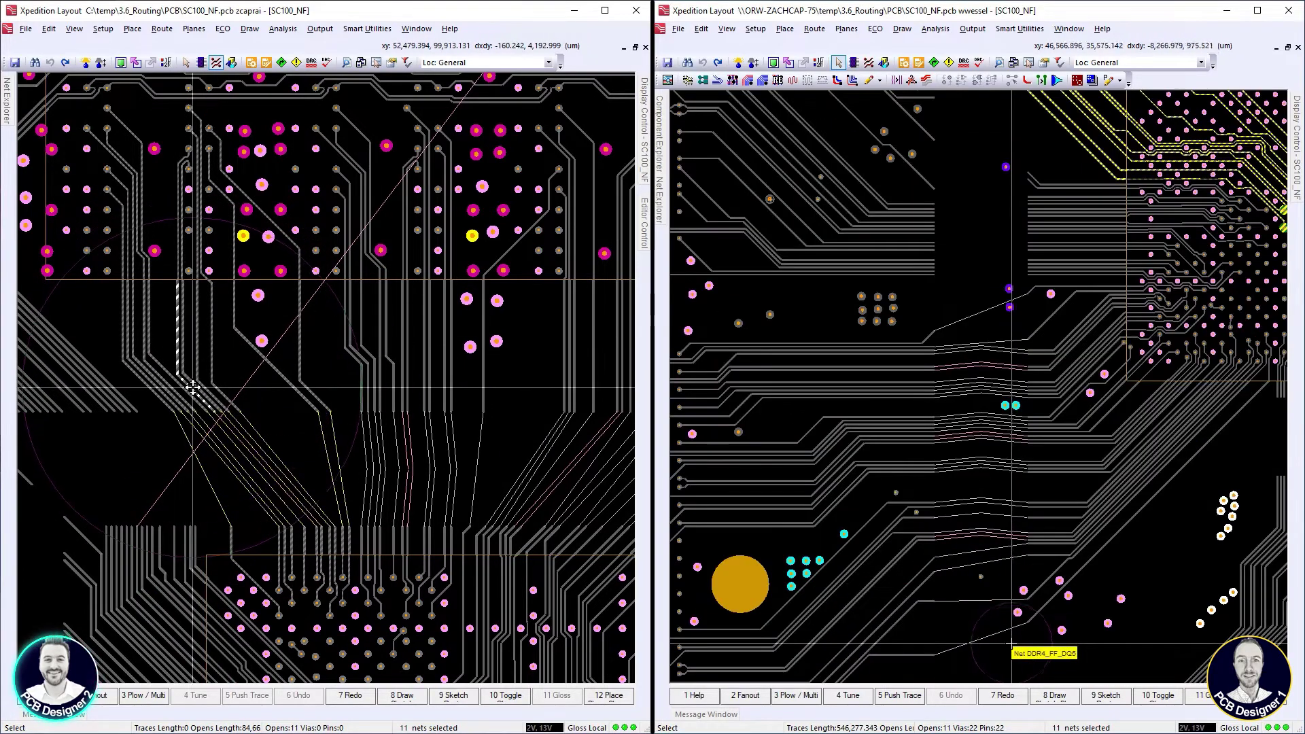
pyautogui.click(1050, 696)
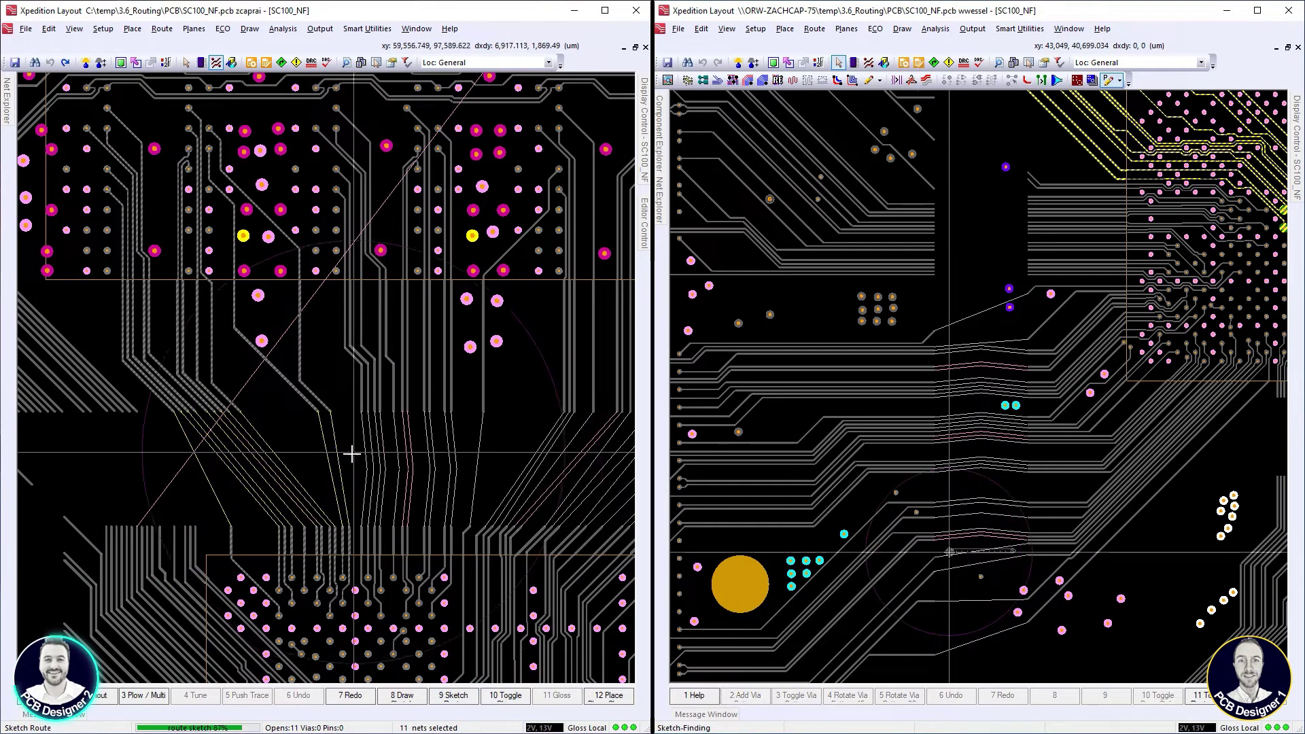
pyautogui.moveTo(982, 490); pyautogui.dragTo(960, 542)
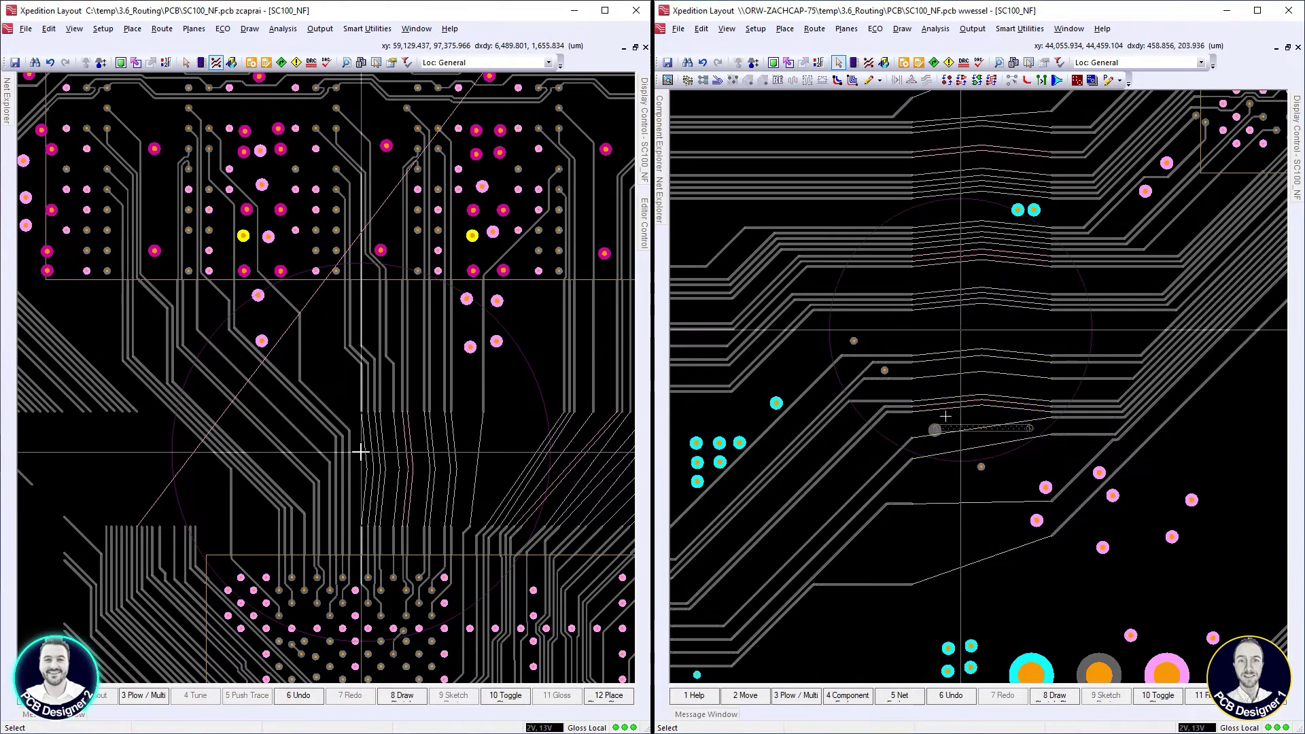
pyautogui.moveTo(361, 452)
pyautogui.mouseDown()
pyautogui.moveTo(471, 471)
pyautogui.moveTo(462, 464)
pyautogui.mouseUp()
pyautogui.rightClick(960, 433)
pyautogui.click(1079, 606)
# Draw a packed sketch plan about 3.2 mm long across the gap at the next DDR4_FF group up and attach its netlines
pyautogui.scroll(-2, 1043, 594)
pyautogui.scroll(1, 1024, 422)
pyautogui.scroll(1, 1024, 422)
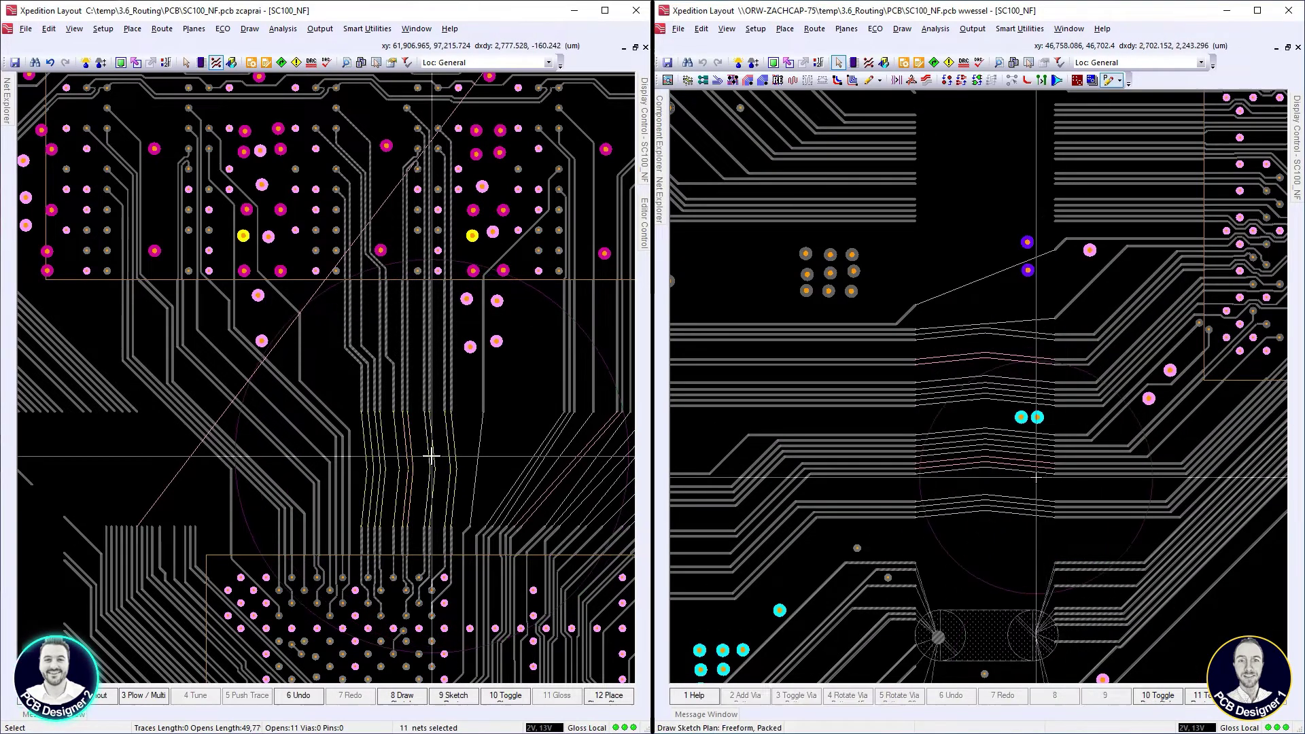
pyautogui.moveTo(1037, 478); pyautogui.dragTo(996, 473)
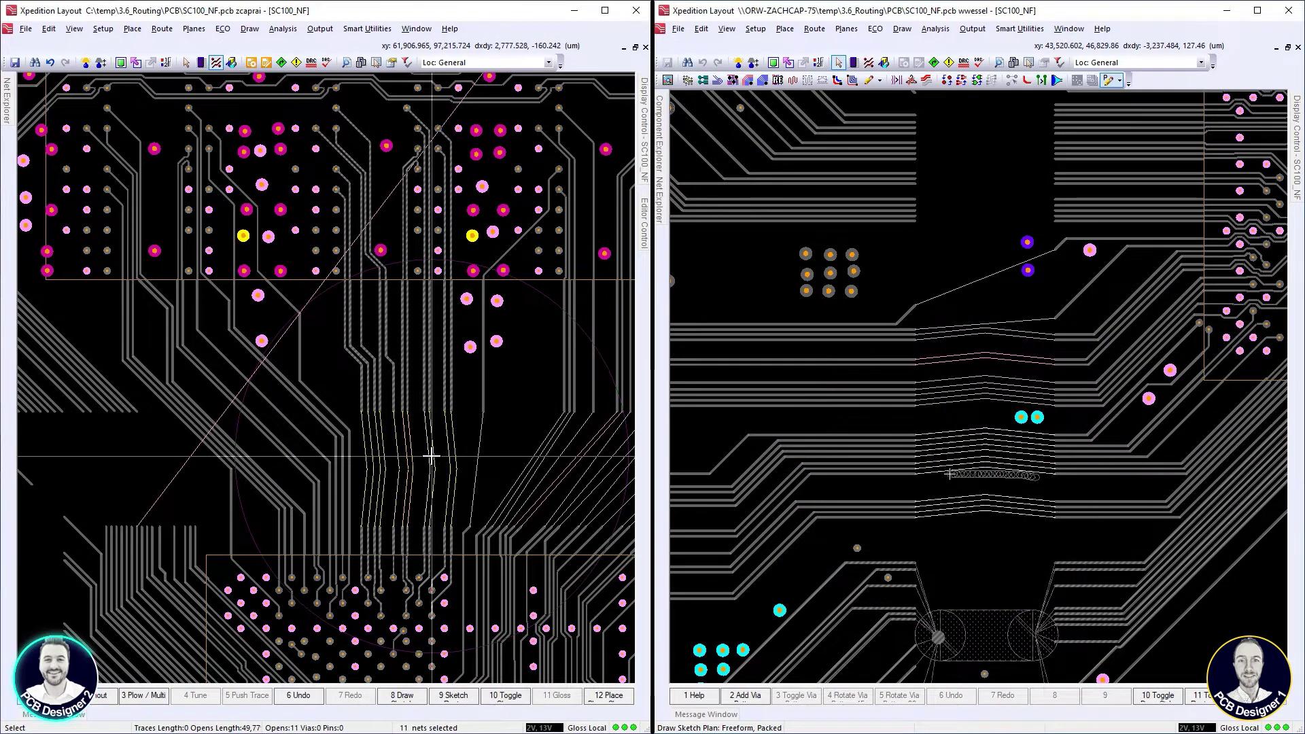
pyautogui.moveTo(950, 474); pyautogui.dragTo(950, 474)
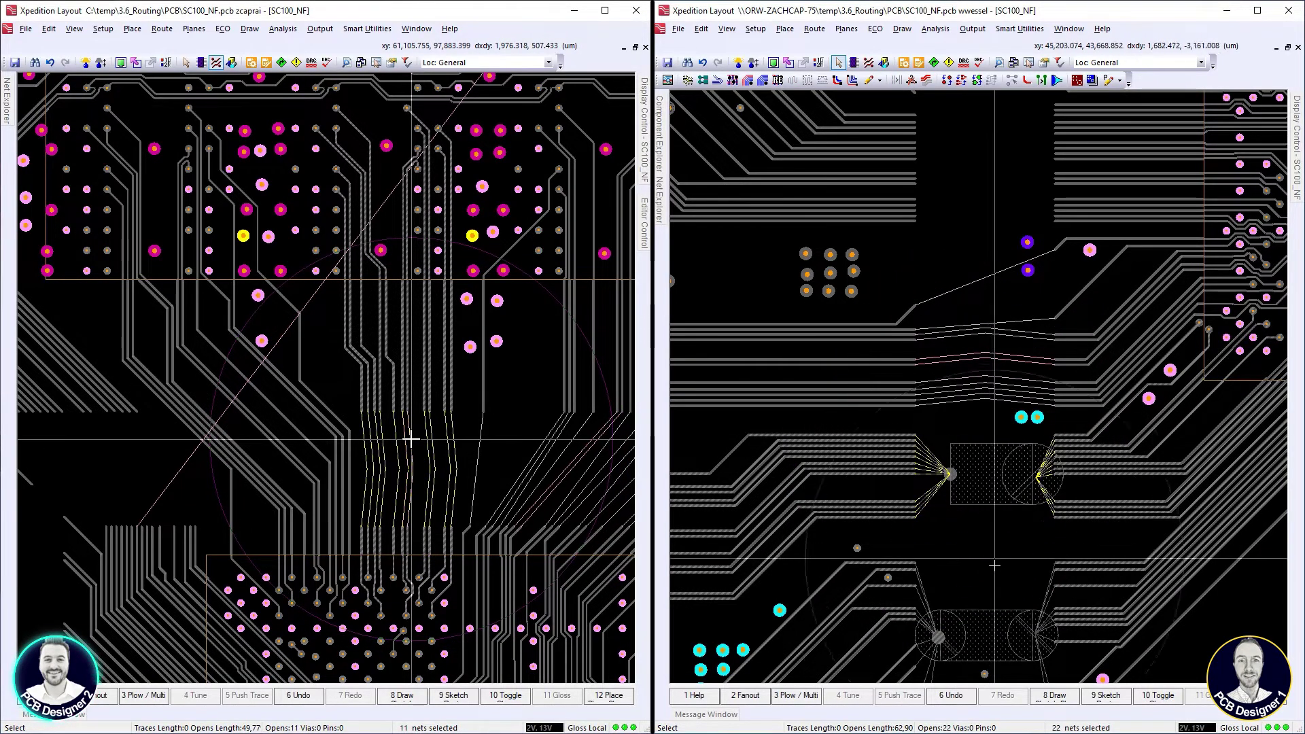
# Draw a third packed sketch plan about 3.8 mm long across the gap at the upper horizontal netline group and add its netlines to it
pyautogui.click(1056, 697)
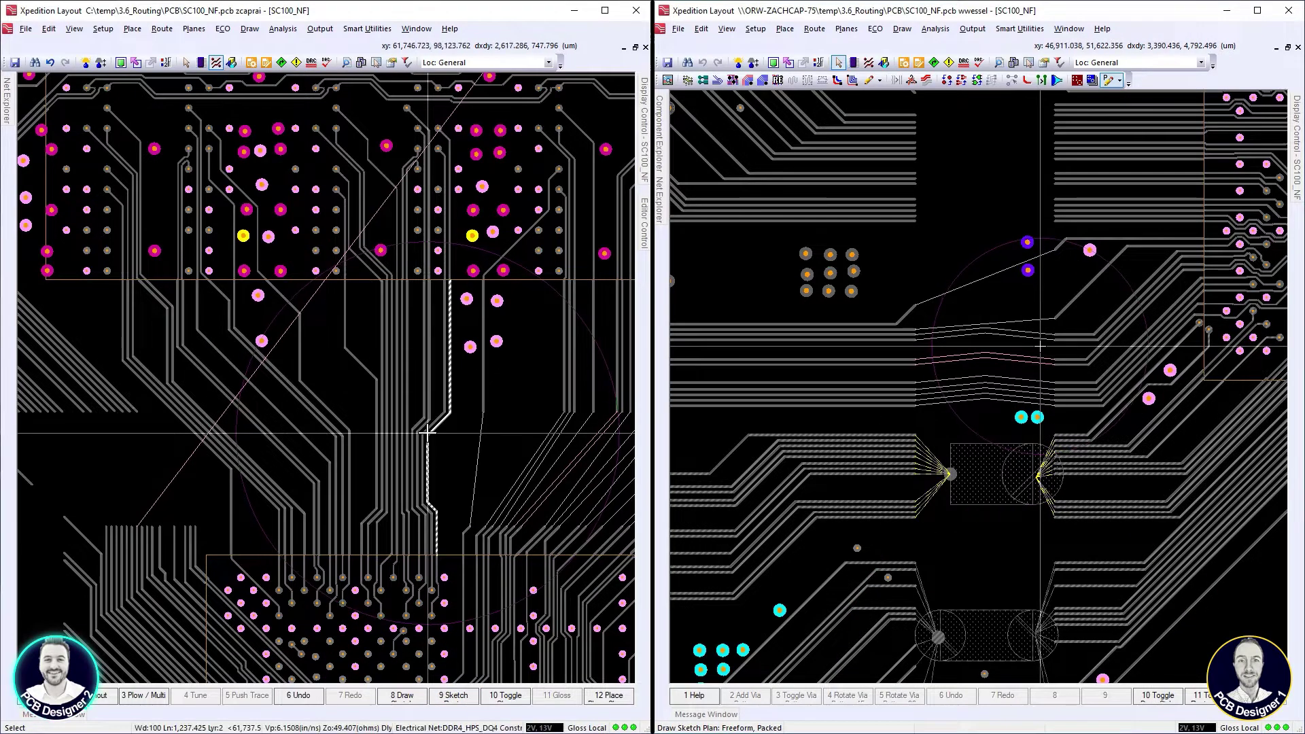
pyautogui.moveTo(974, 345); pyautogui.dragTo(939, 345)
pyautogui.scroll(-1, 202, 421)
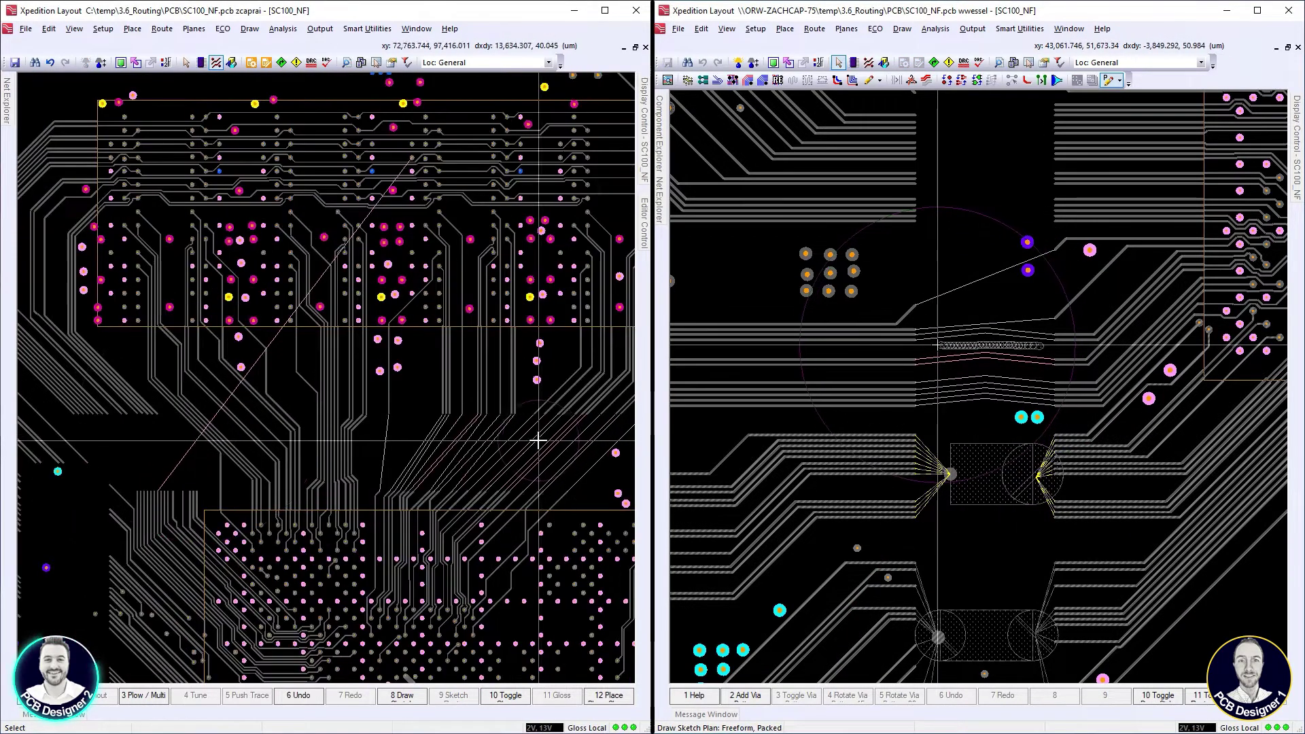
pyautogui.scroll(1, 540, 441)
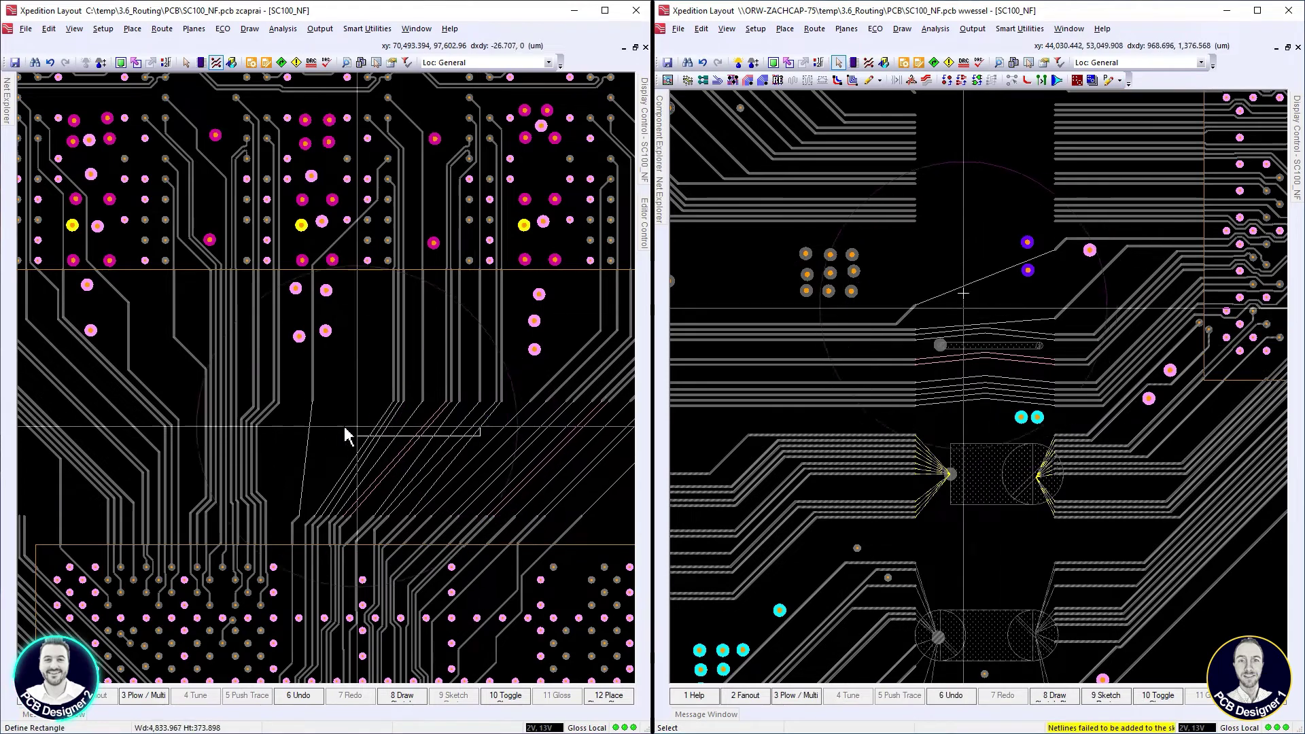
pyautogui.moveTo(963, 270); pyautogui.dragTo(967, 412)
pyautogui.rightClick(968, 345)
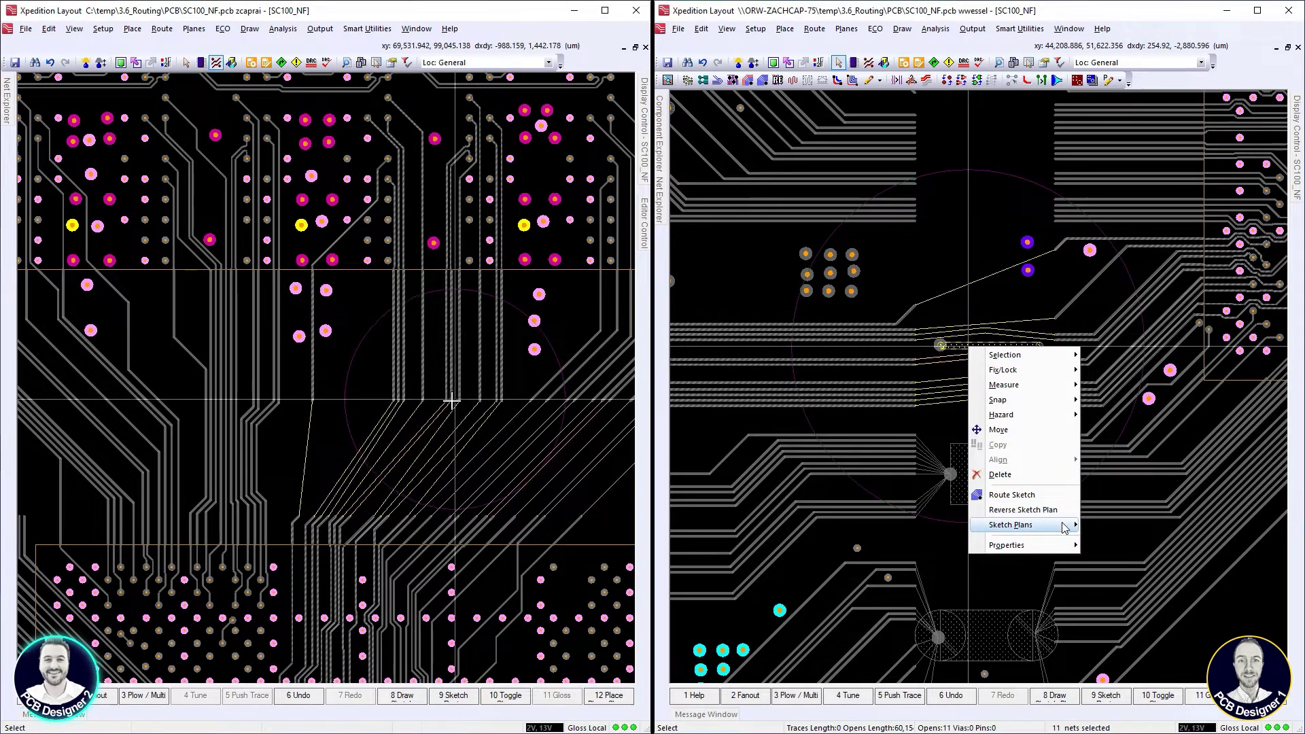
pyautogui.moveTo(1055, 525)
pyautogui.click(1096, 524)
# Draw a diagonal sketch plan along the angled DDR4_FF netlines crossing the gap at the BGA's upper corner
pyautogui.scroll(-4, 1071, 520)
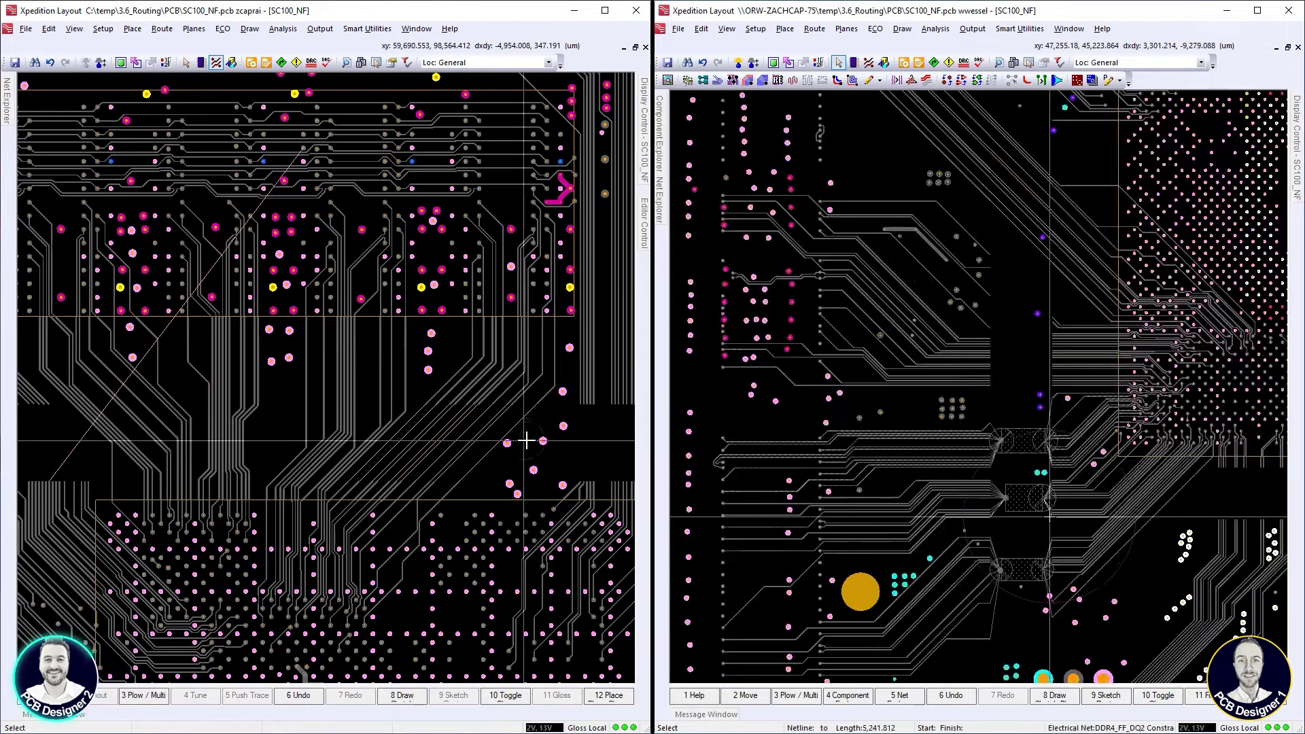
pyautogui.scroll(1, 532, 444)
pyautogui.scroll(4, 1051, 304)
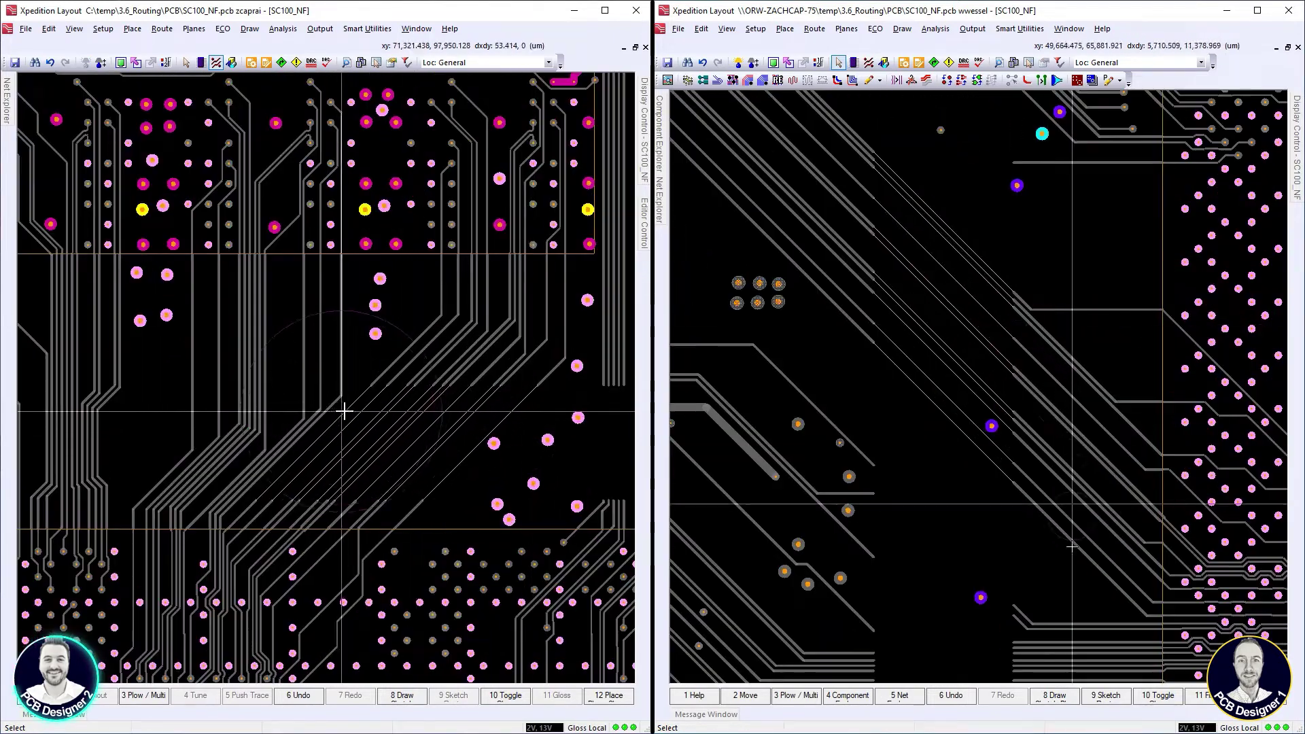
pyautogui.press('F9')
pyautogui.press('F9')
pyautogui.moveTo(893, 262); pyautogui.dragTo(993, 367)
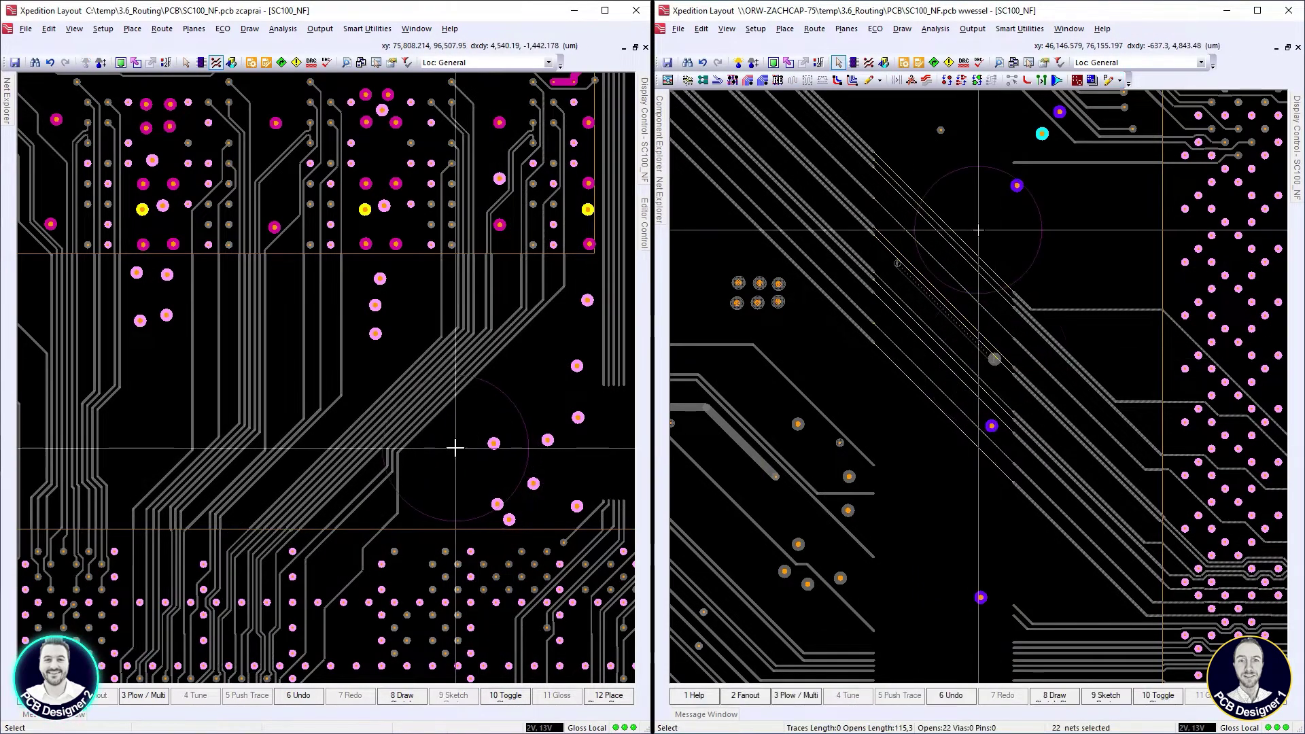
# Select the diagonal netlines together with their sketch plan and add the netlines to the plan
pyautogui.rightClick(943, 299)
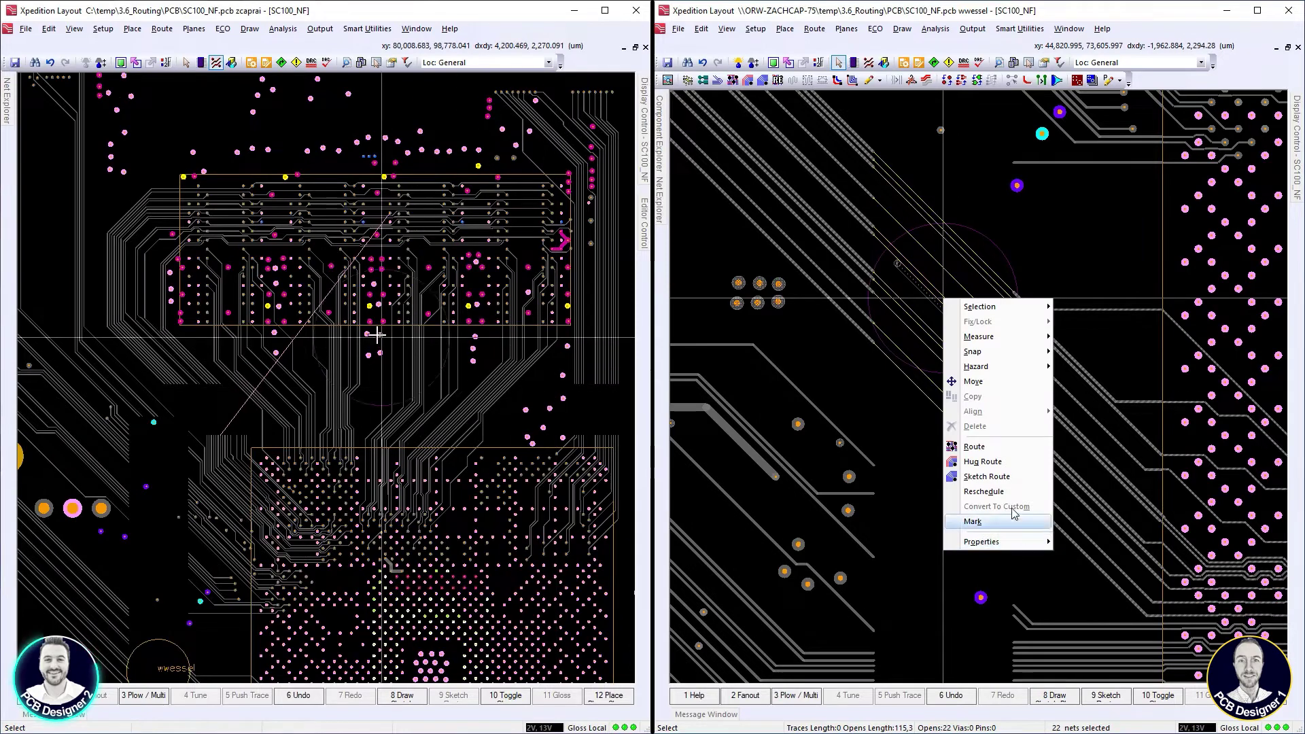
pyautogui.click(953, 201)
pyautogui.moveTo(953, 201)
pyautogui.mouseDown()
pyautogui.moveTo(897, 340)
pyautogui.moveTo(915, 414)
pyautogui.mouseUp()
pyautogui.rightClick(943, 311)
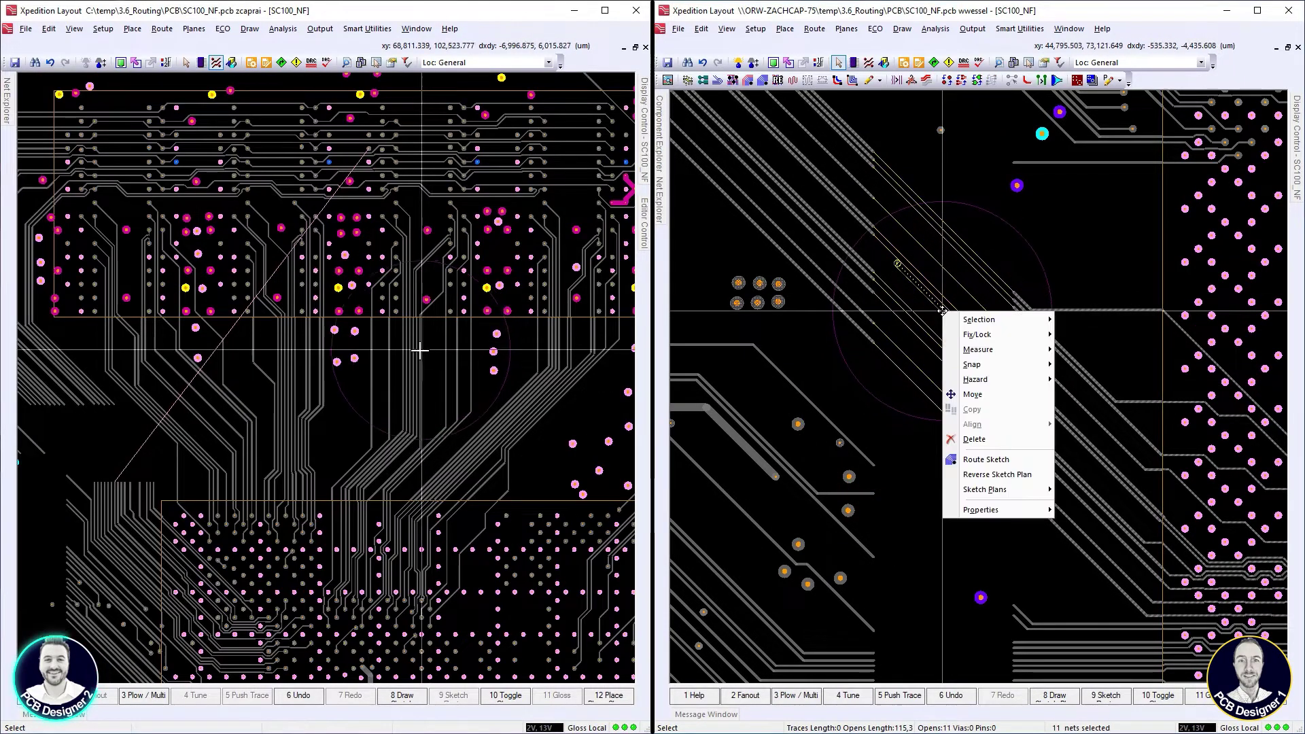
pyautogui.moveTo(1022, 494)
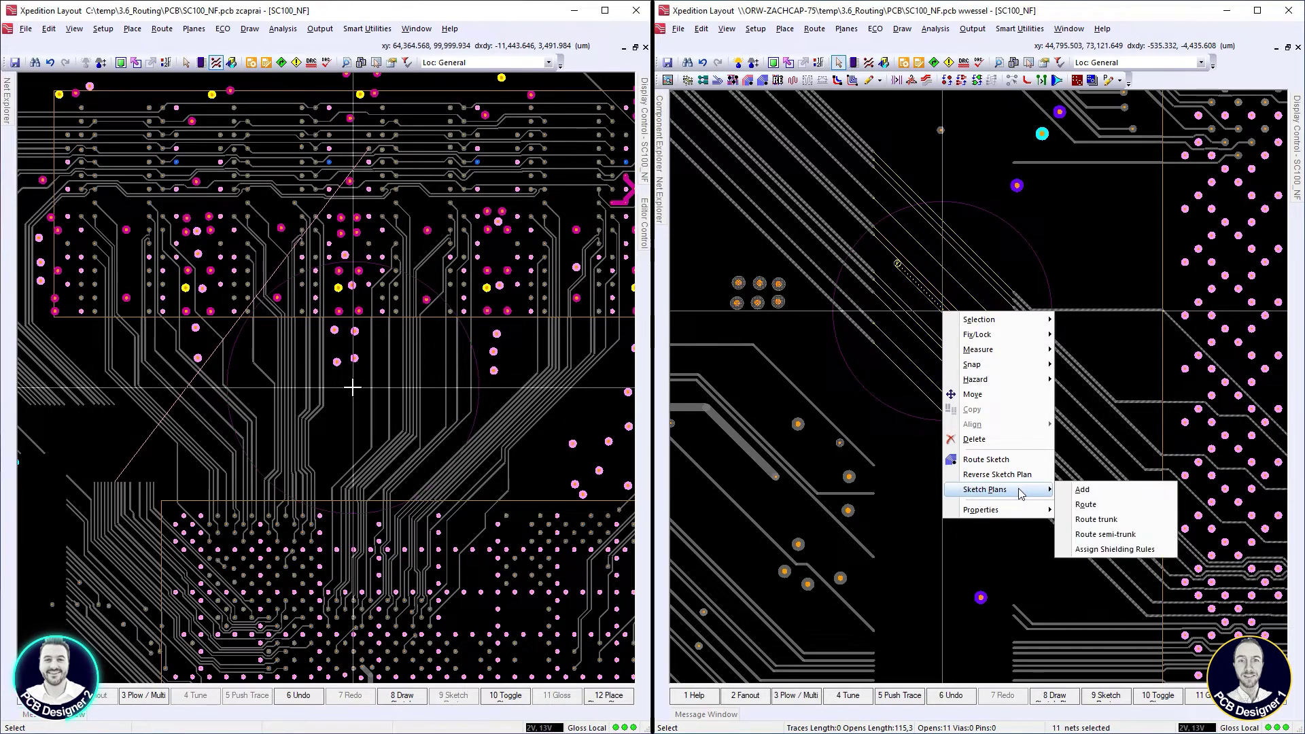
pyautogui.click(1070, 491)
# Select all four DDR4_FF sketch plans and sketch-route their netlines across the gap
pyautogui.scroll(-3, 989, 264)
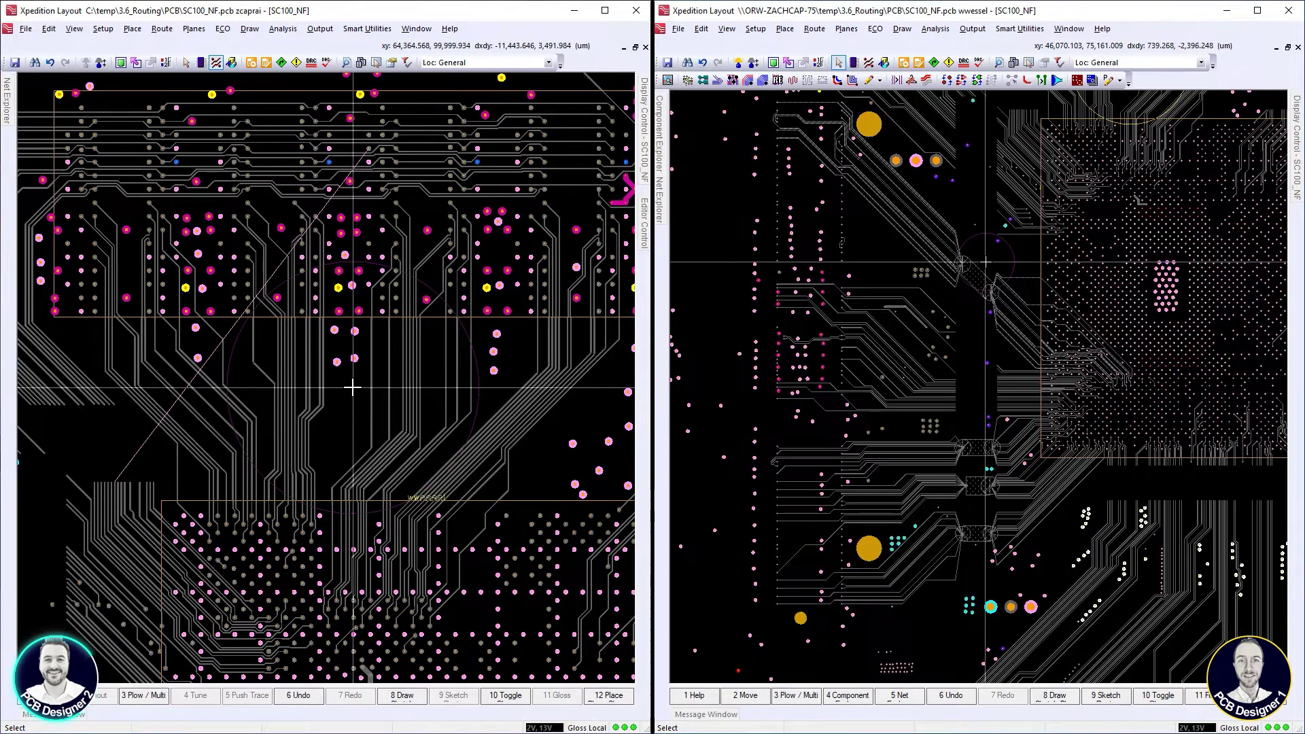
pyautogui.scroll(3, 986, 408)
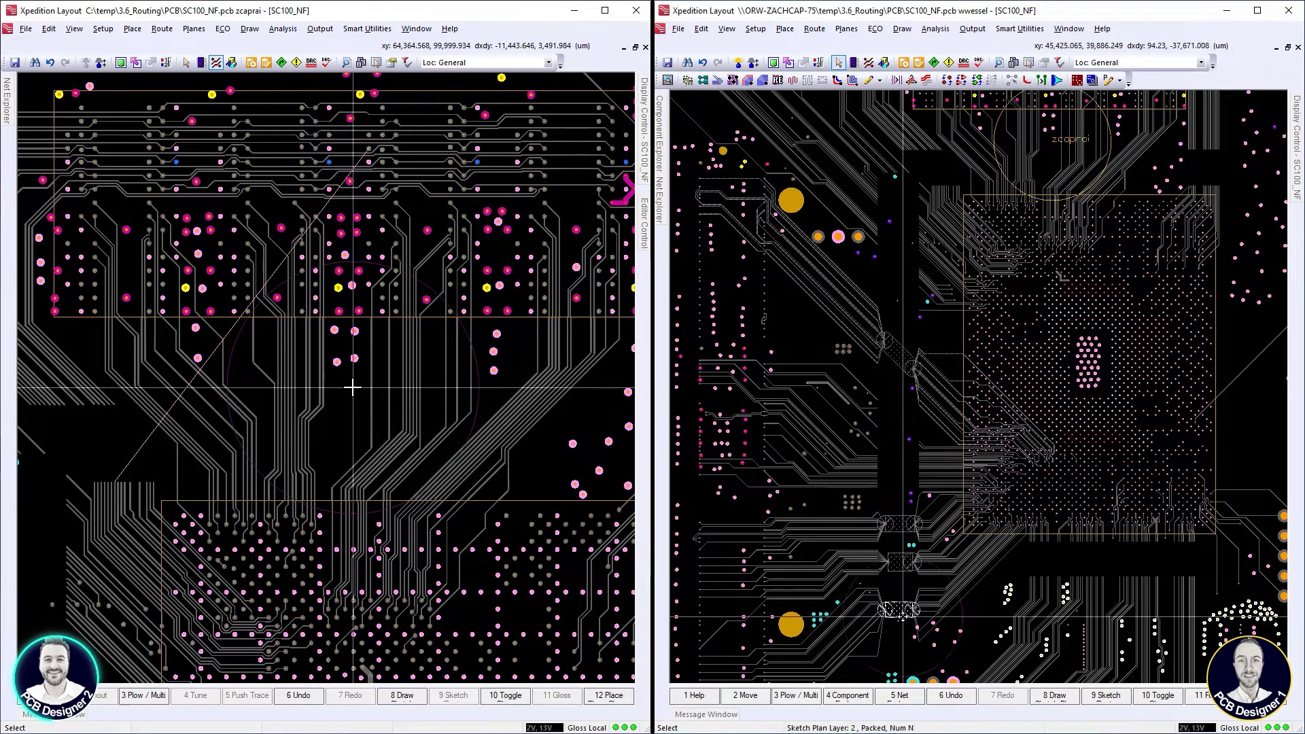
pyautogui.click(902, 554)
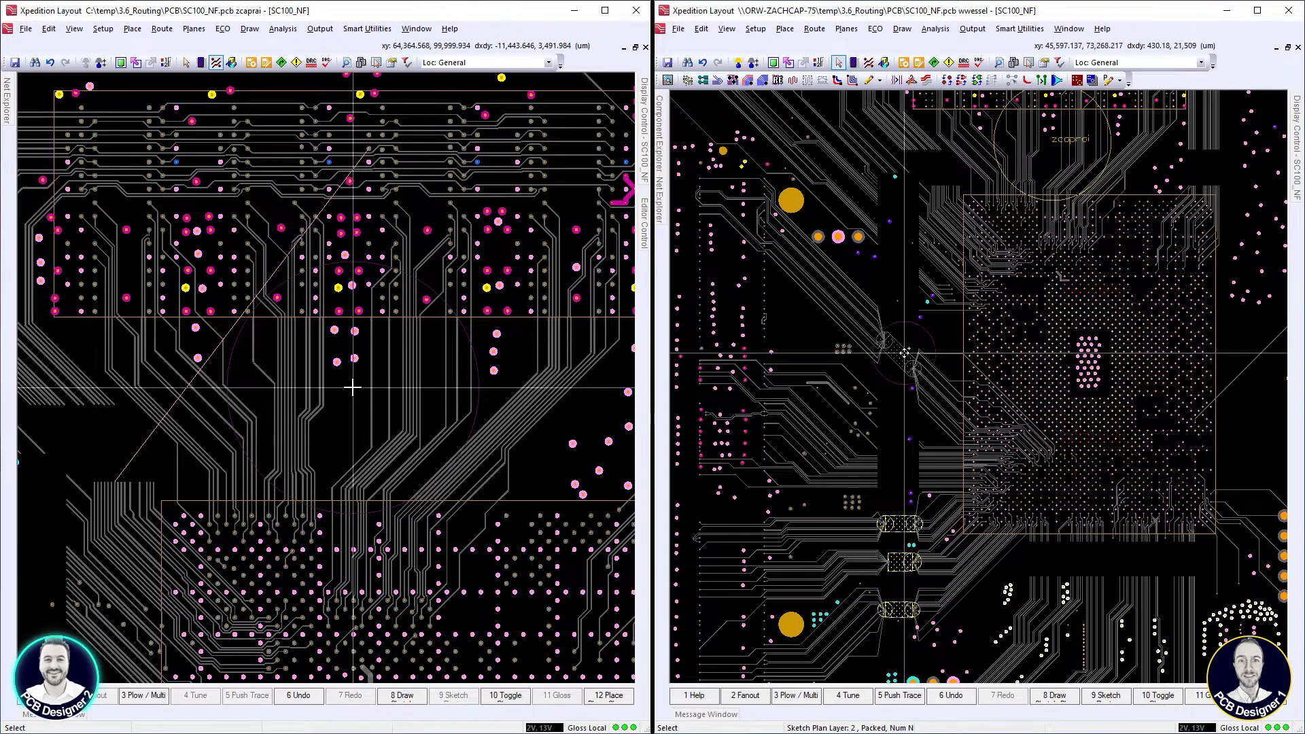
pyautogui.scroll(-3, 338, 388)
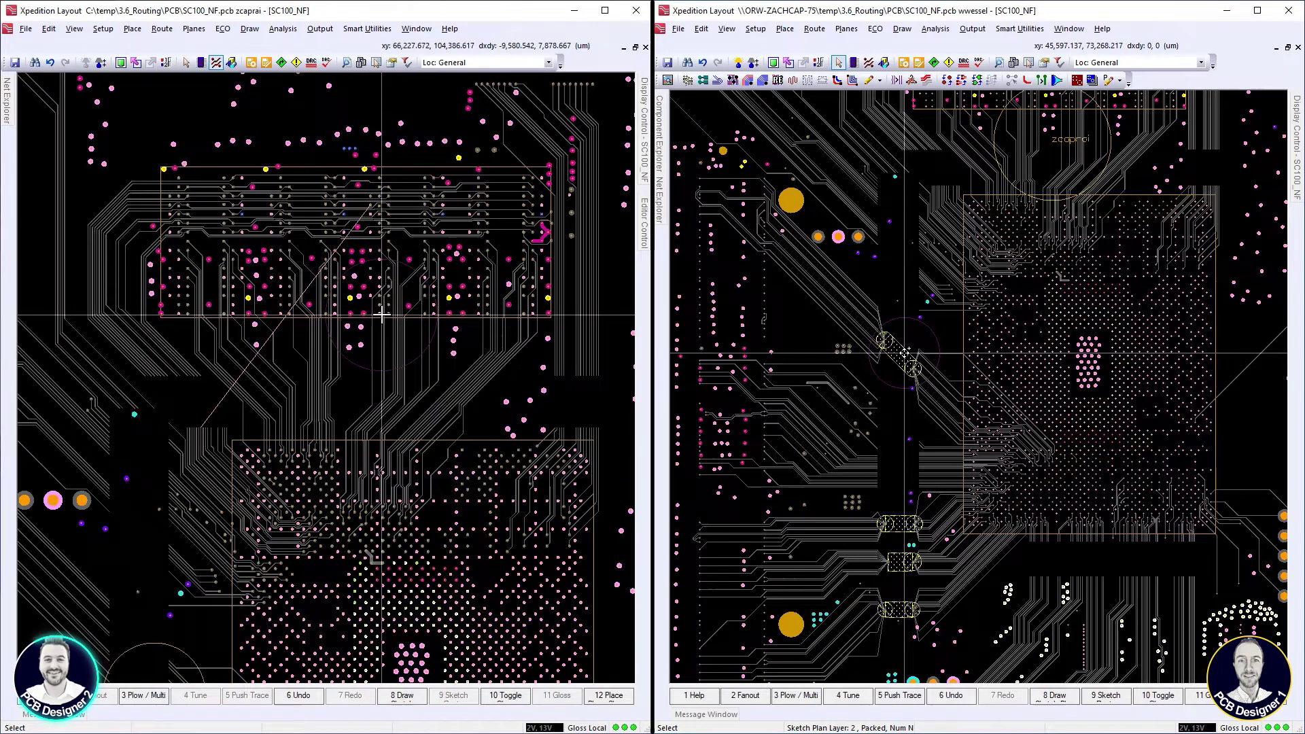
pyautogui.click(1107, 697)
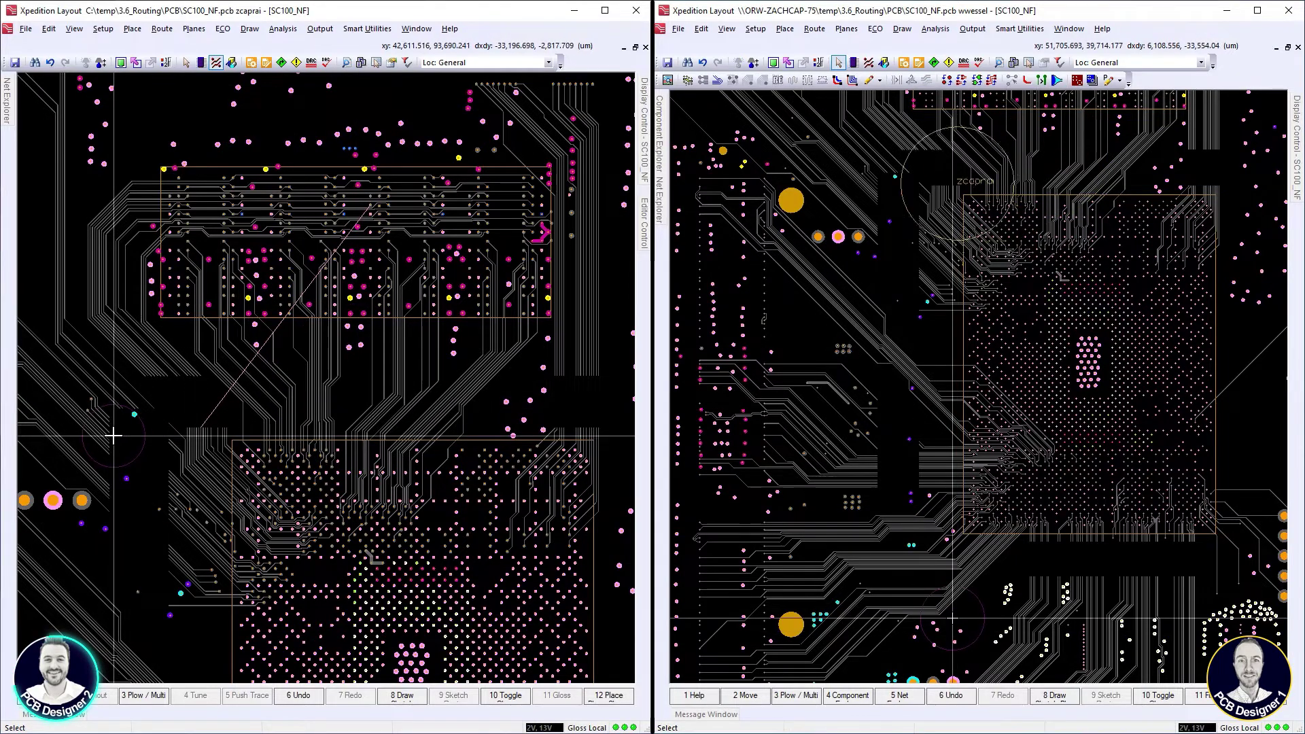
# Tune the DDR4_FF_DQ26 trace beside the BGA, and view the tuning pattern rules in the other session without changing them
pyautogui.scroll(-1, 252, 389)
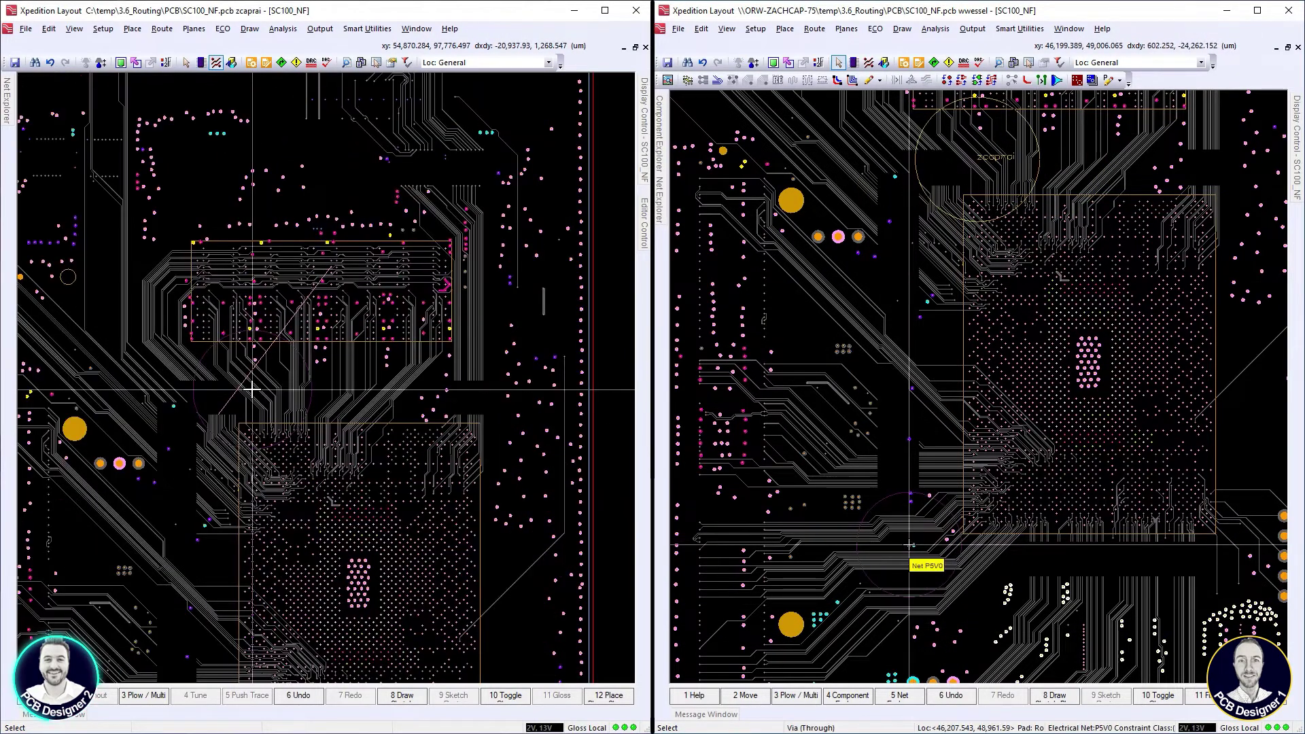
pyautogui.scroll(-1, 252, 389)
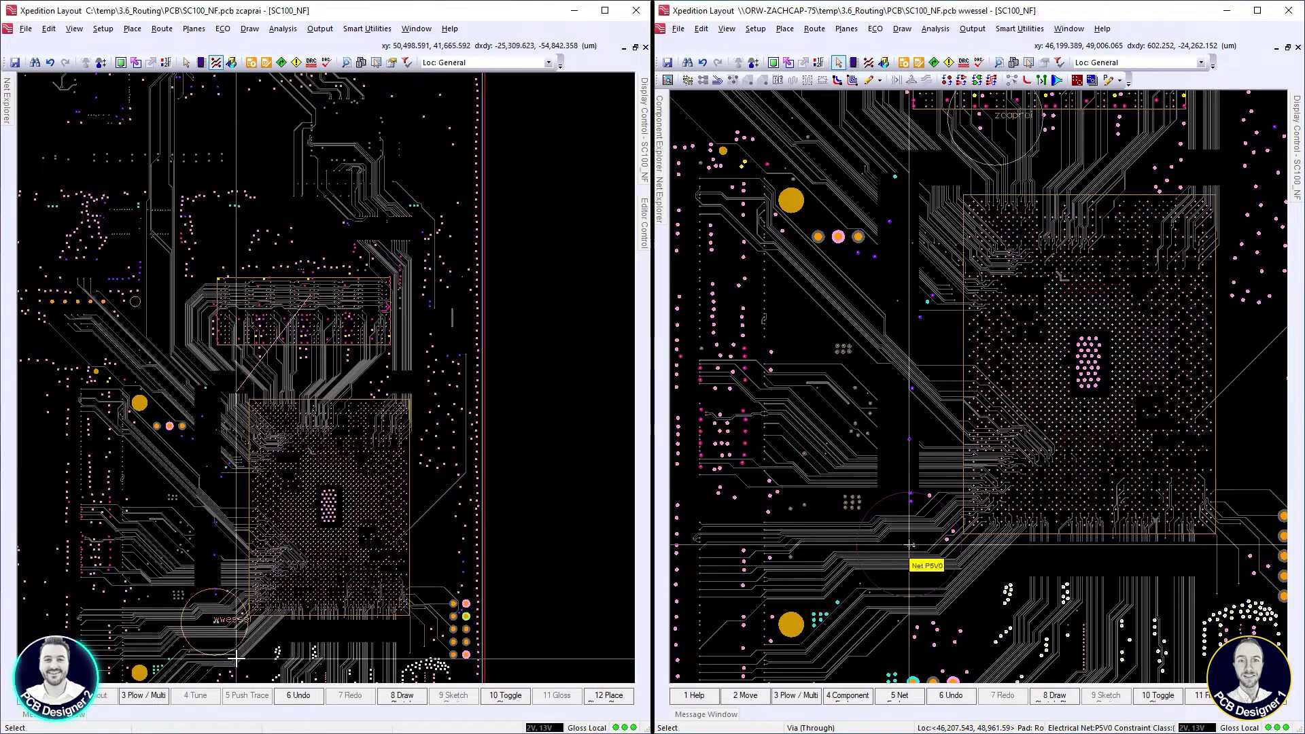
pyautogui.scroll(1, 235, 658)
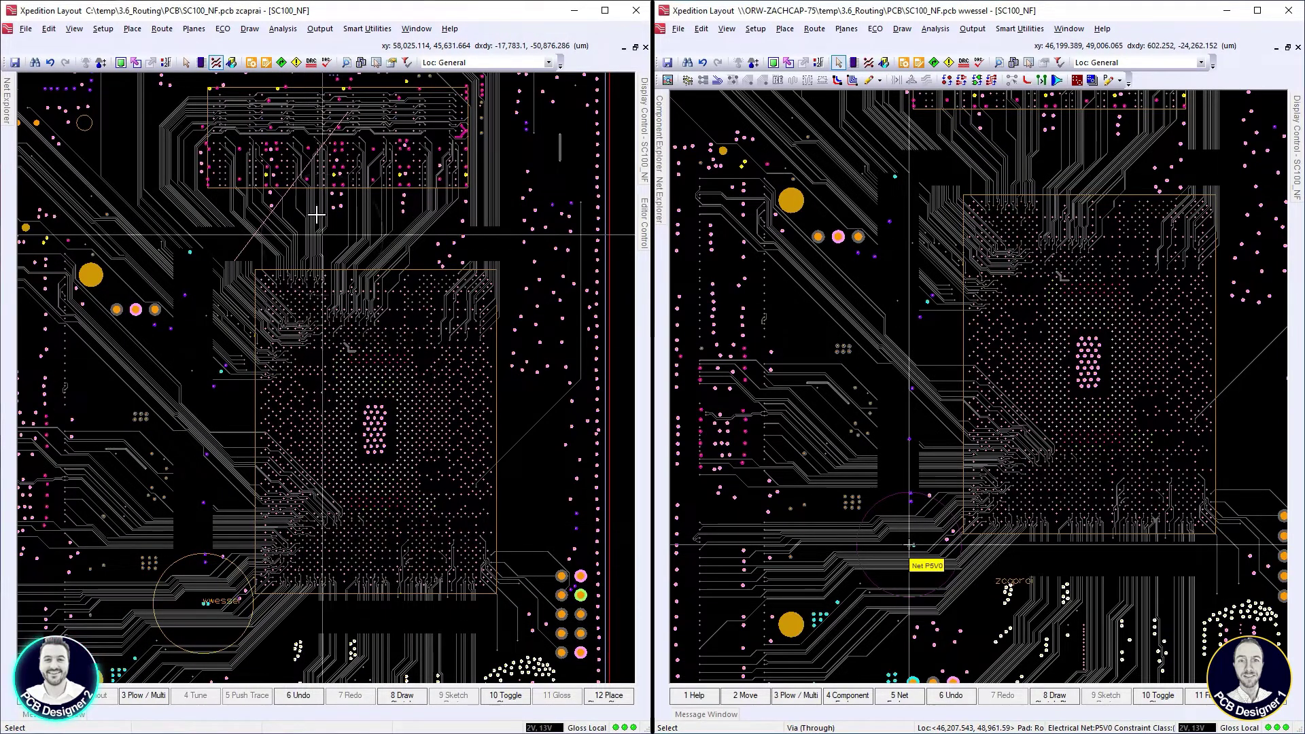
pyautogui.scroll(3, 910, 545)
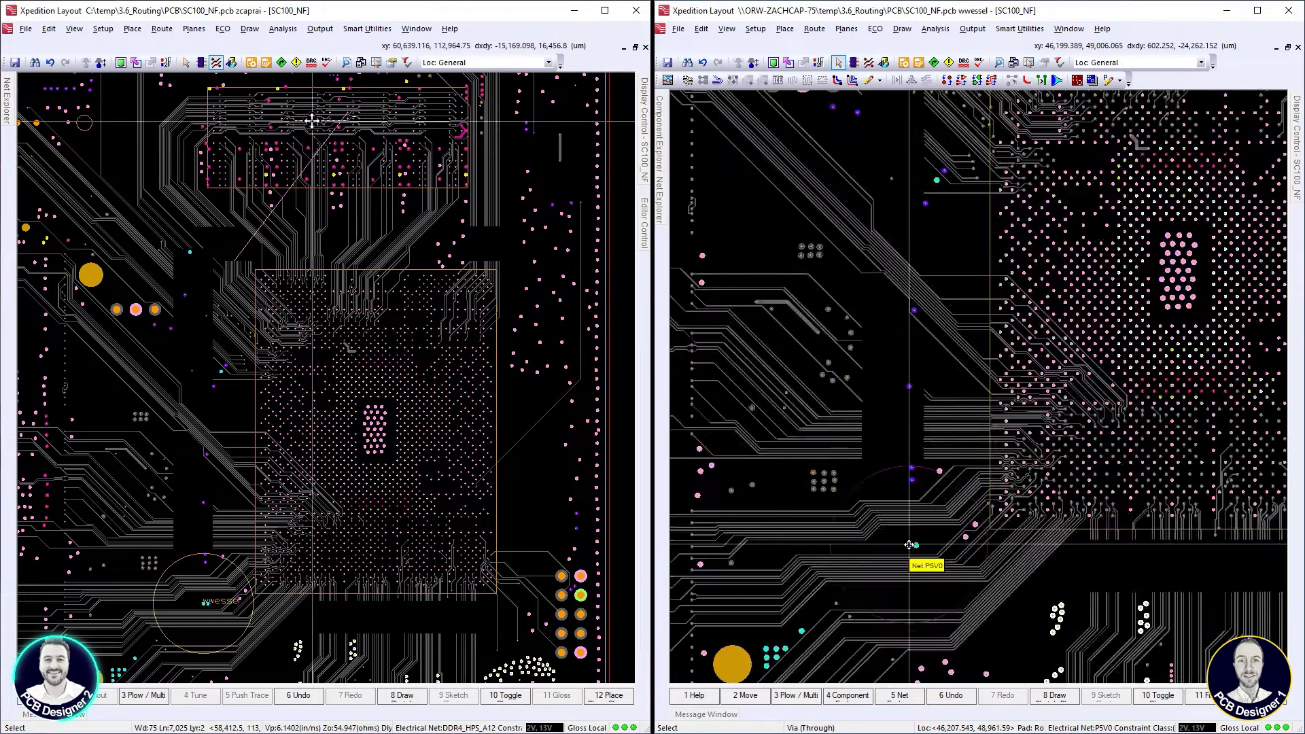
pyautogui.scroll(-3, 910, 545)
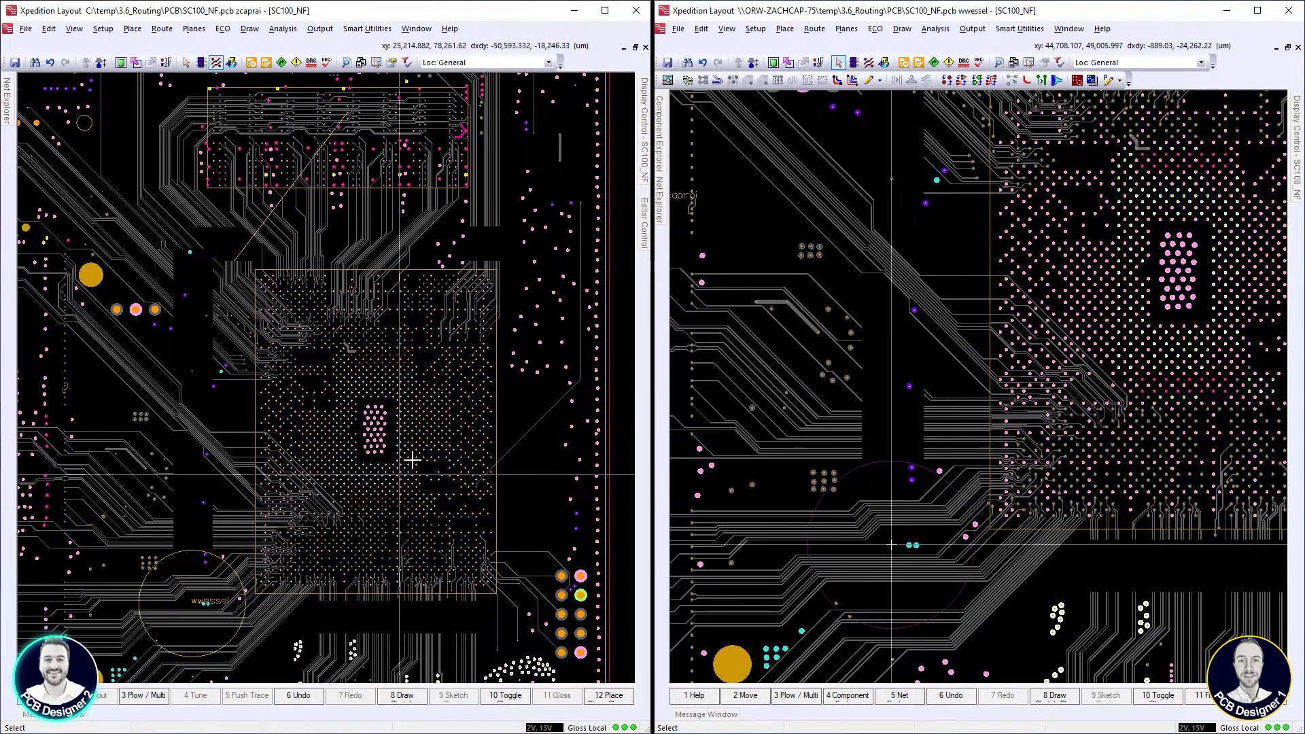
pyautogui.scroll(2, 909, 544)
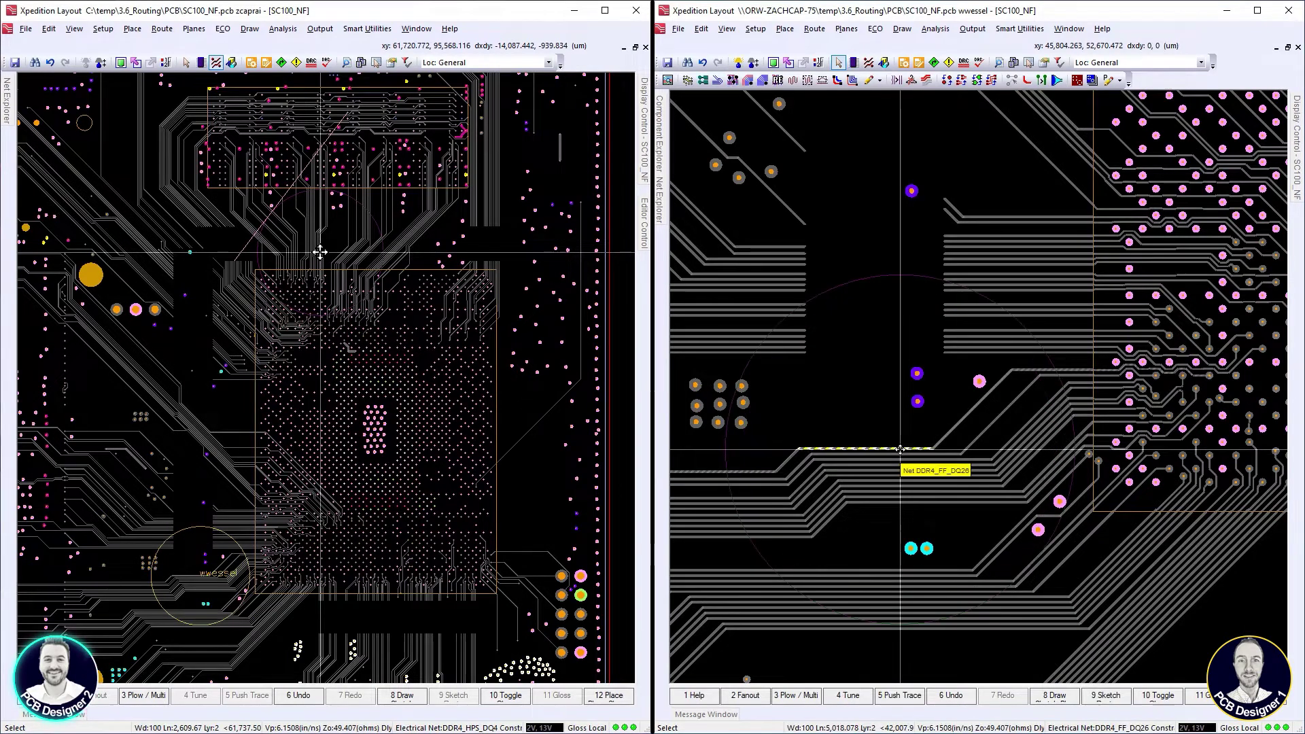
pyautogui.rightClick(900, 449)
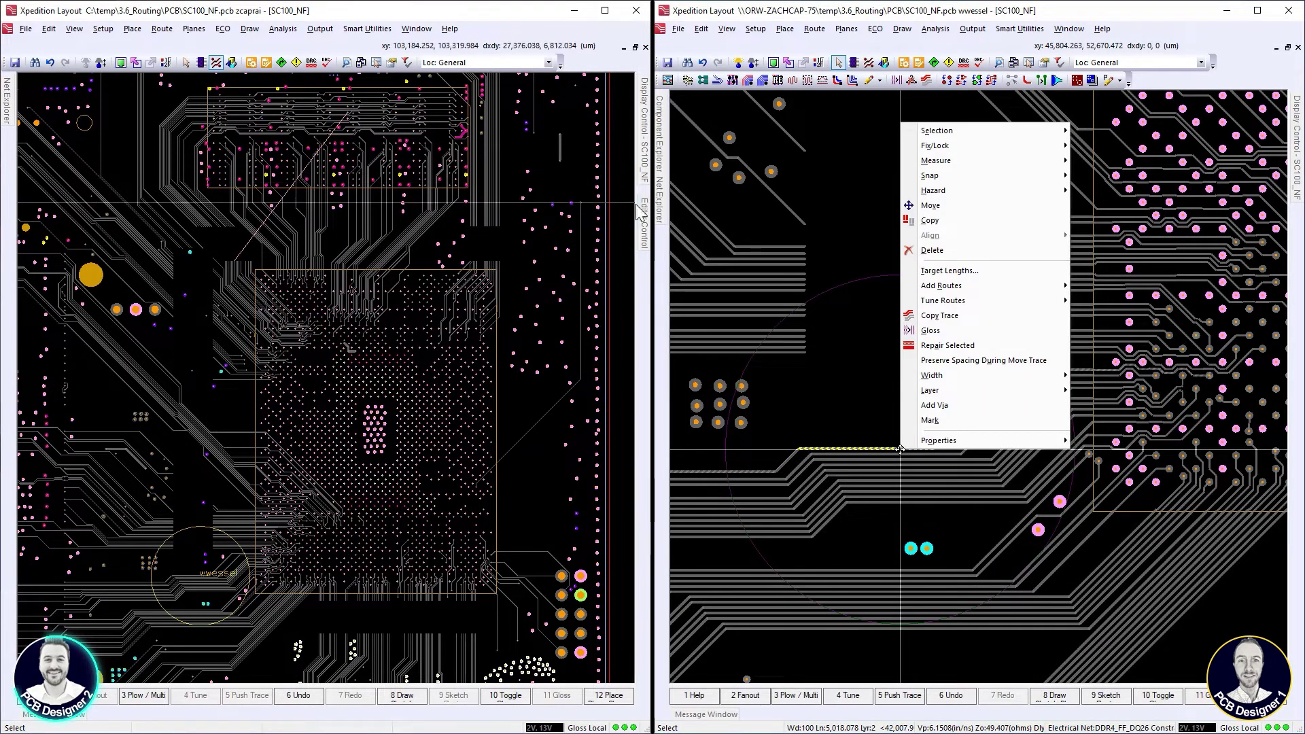
pyautogui.moveTo(645, 230)
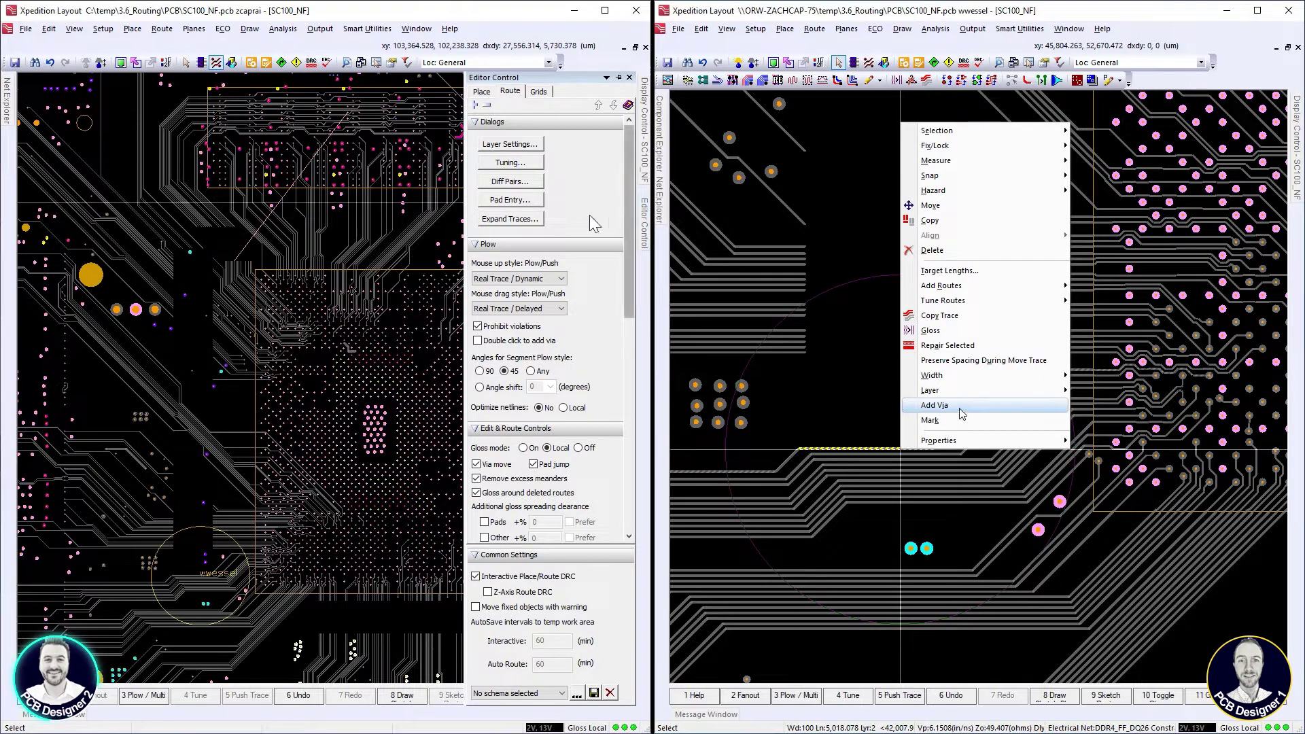
pyautogui.click(511, 163)
pyautogui.moveTo(1022, 306)
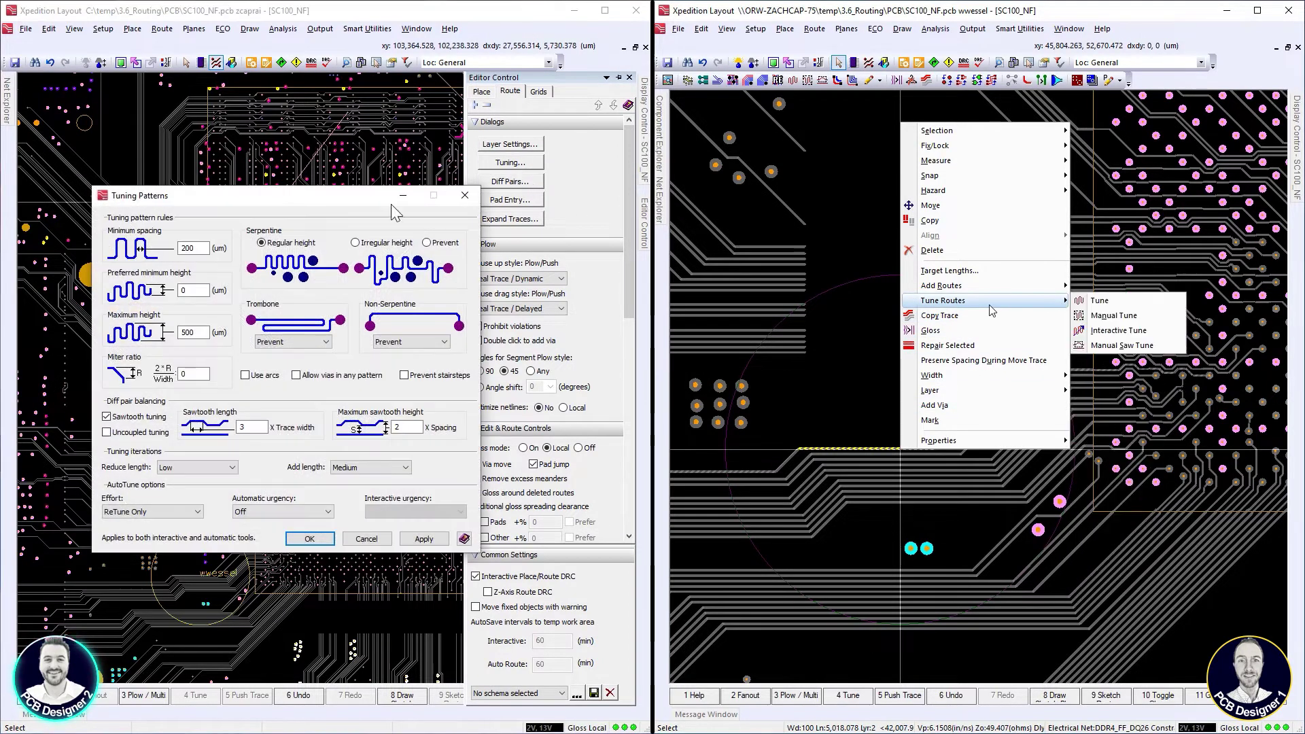
pyautogui.click(1086, 303)
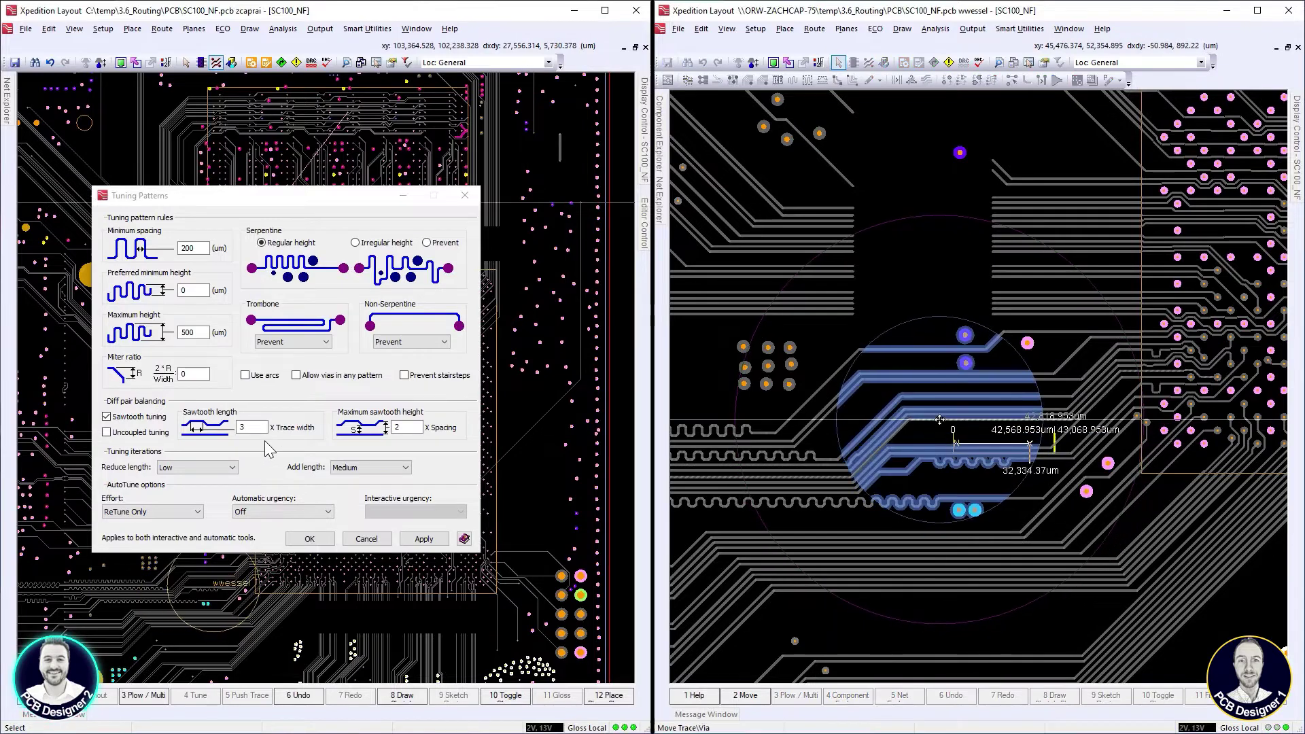
pyautogui.click(362, 540)
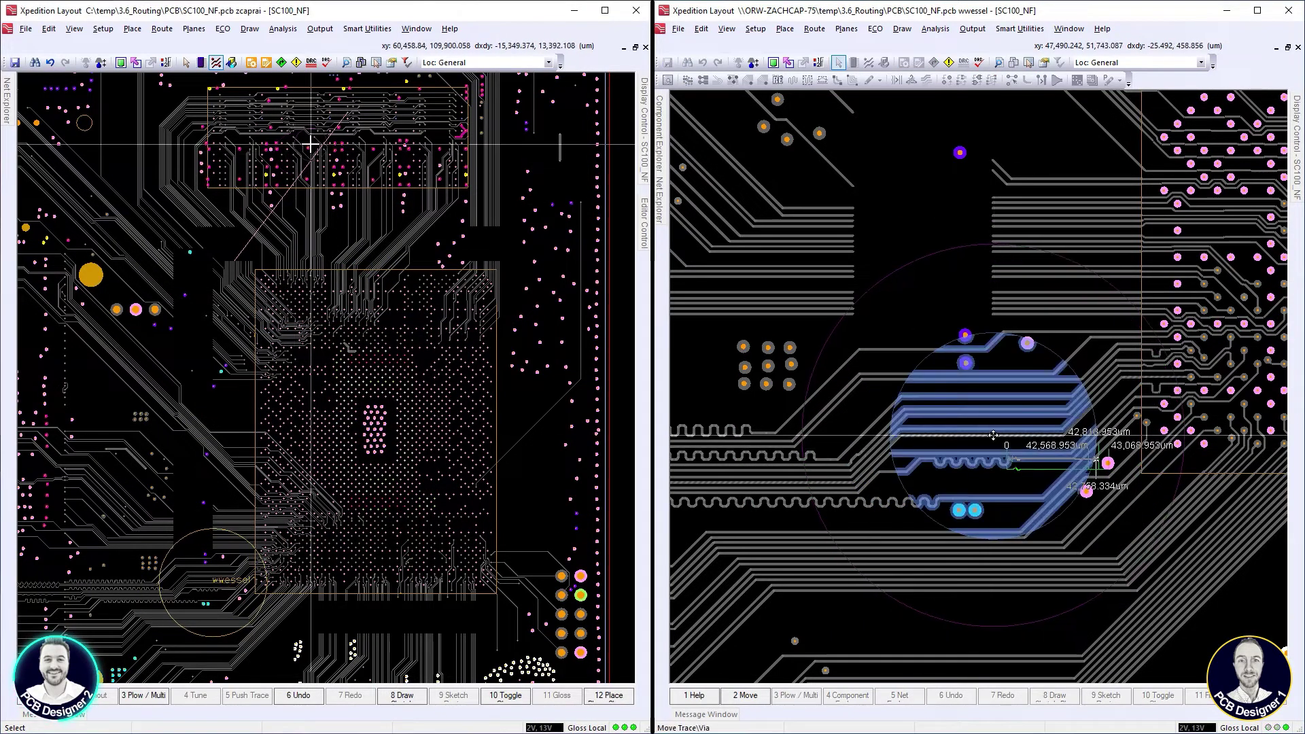
# Open the target lengths for the DDR4_FF_DQ24 trace in one session and for the DDR4_HPS_DBI0 trace in the other
pyautogui.scroll(1, 311, 143)
pyautogui.scroll(1, 311, 142)
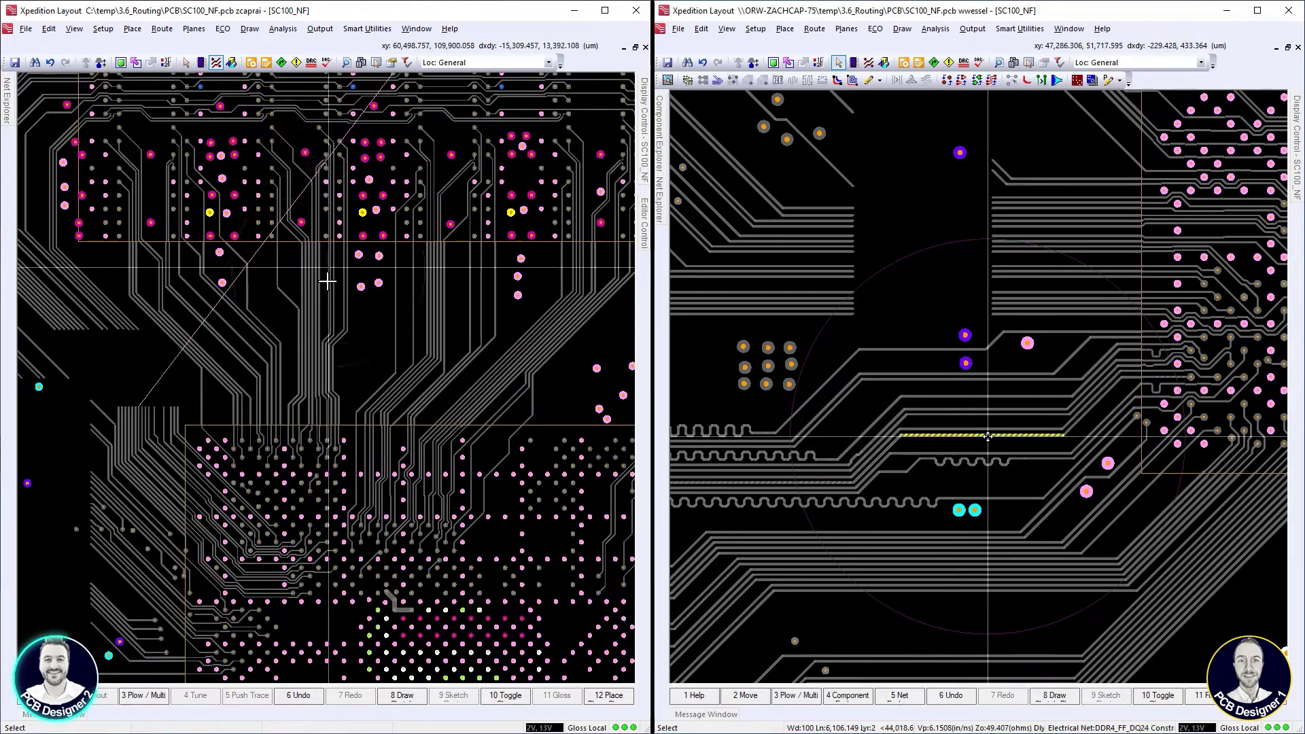
pyautogui.click(1037, 258)
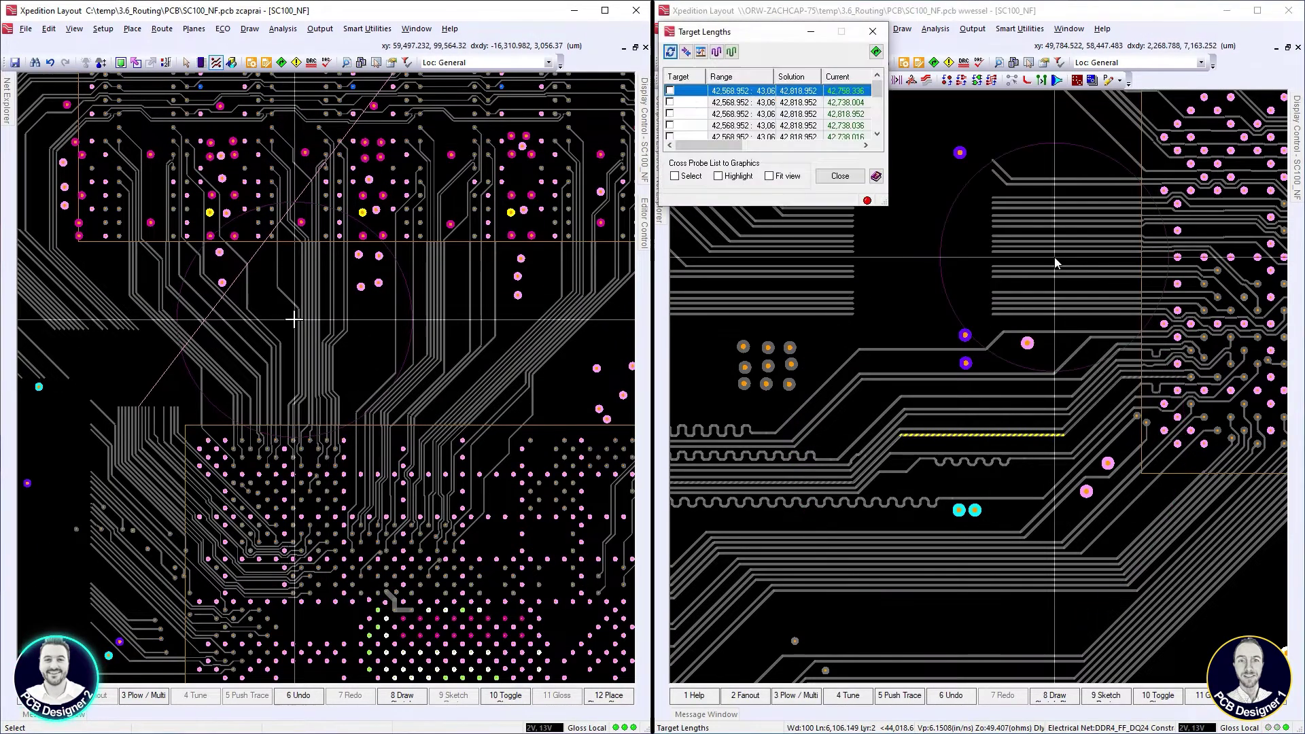
pyautogui.click(296, 317)
pyautogui.moveTo(816, 34); pyautogui.dragTo(857, 99)
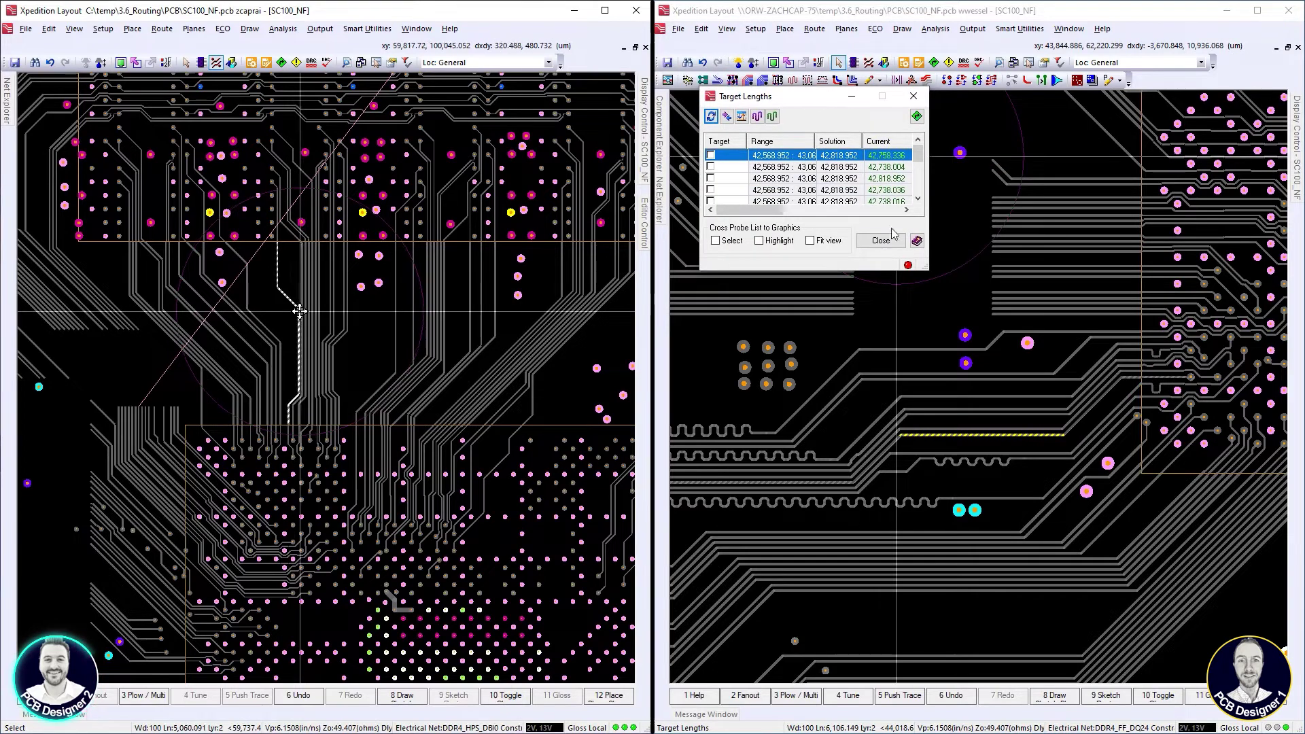
pyautogui.click(282, 29)
pyautogui.click(350, 108)
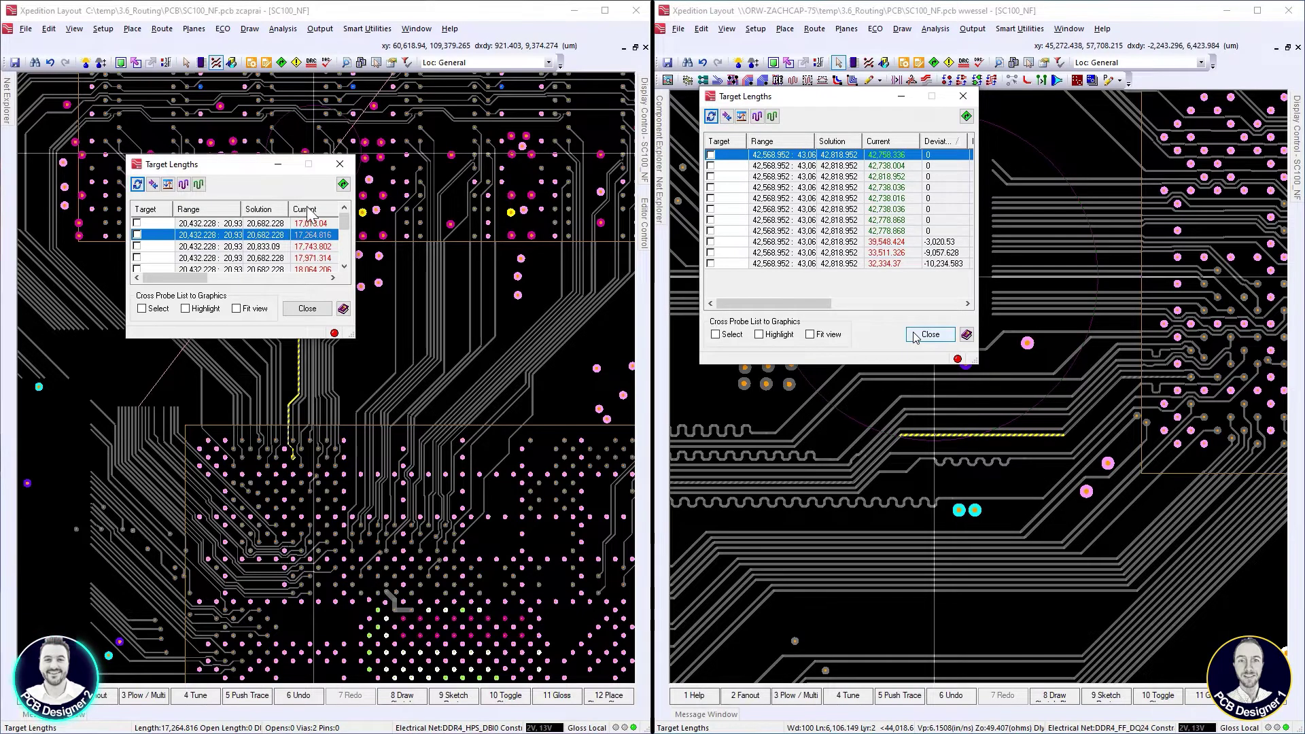
# Sort the target length lists of both sessions by current length
pyautogui.scroll(-2, 312, 250)
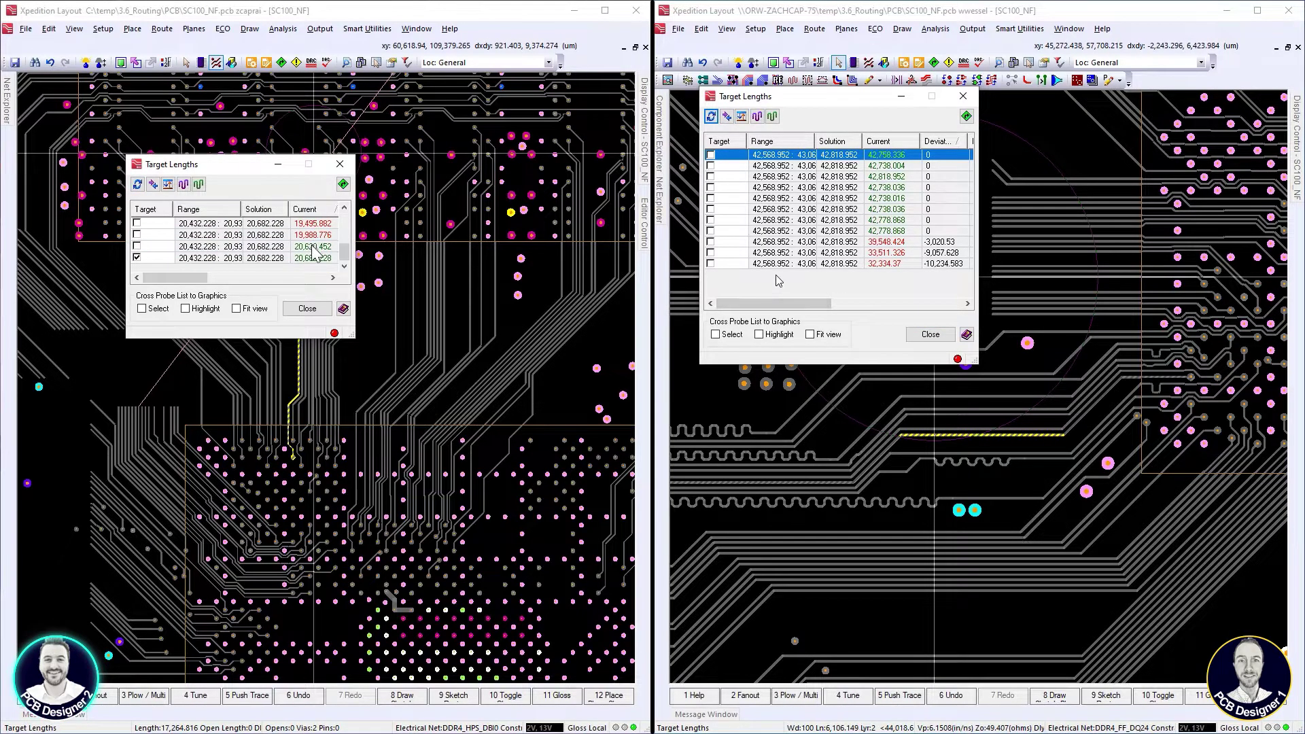
pyautogui.click(302, 210)
pyautogui.click(779, 263)
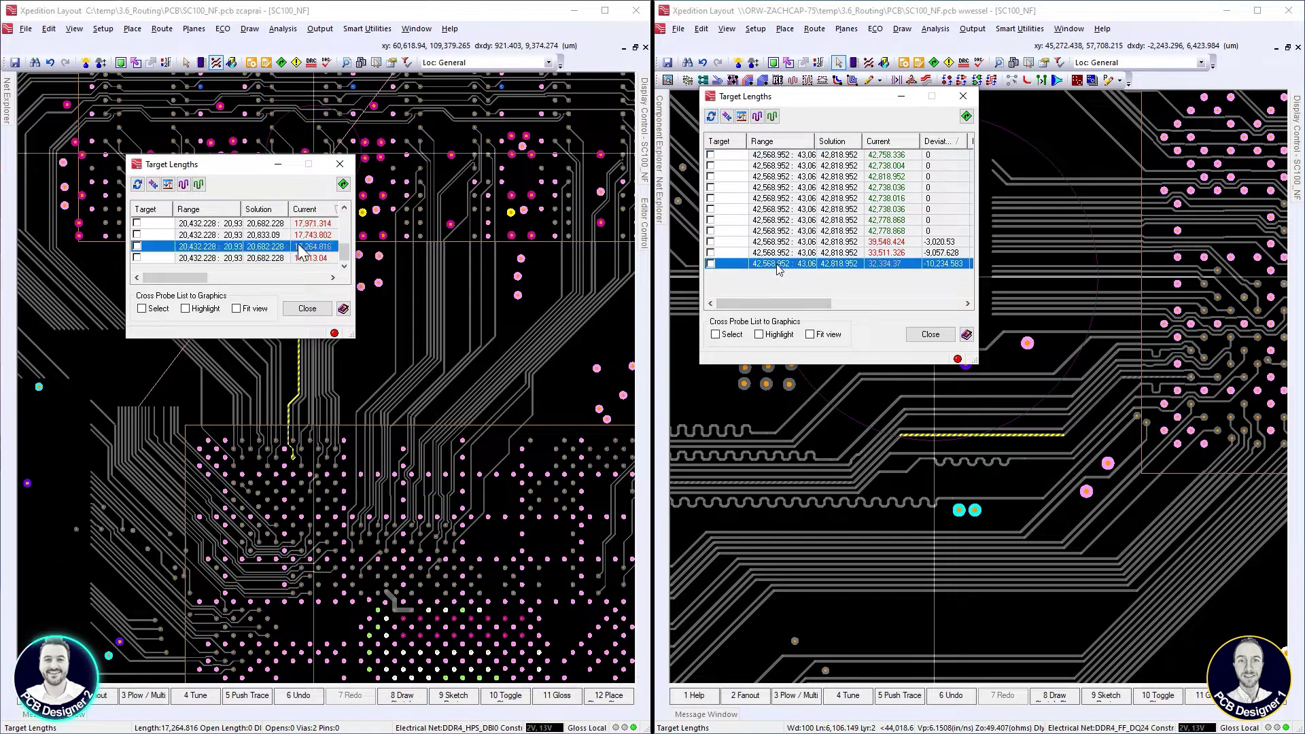
pyautogui.click(887, 142)
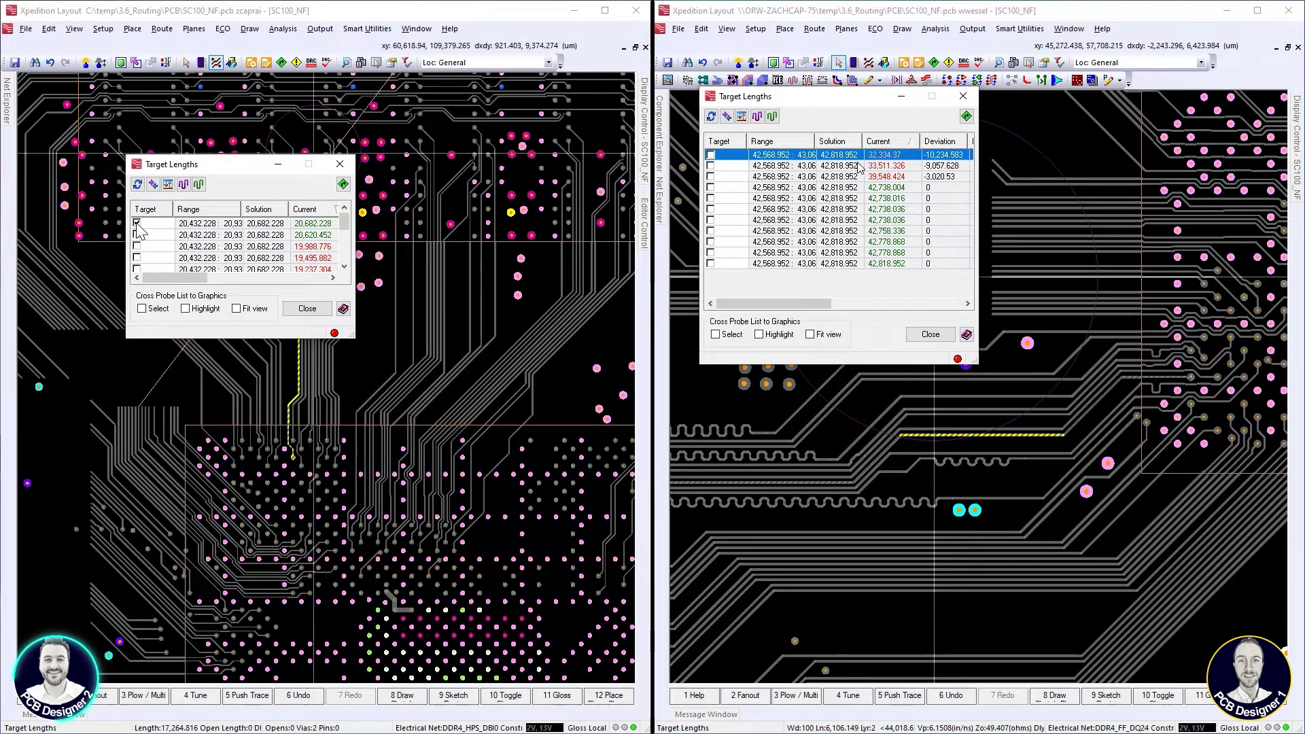
# Mark the longest DDR4_FF entry as the target and tune the clusters in both sessions with the Editor Control tuning rules
pyautogui.click(711, 264)
pyautogui.click(183, 185)
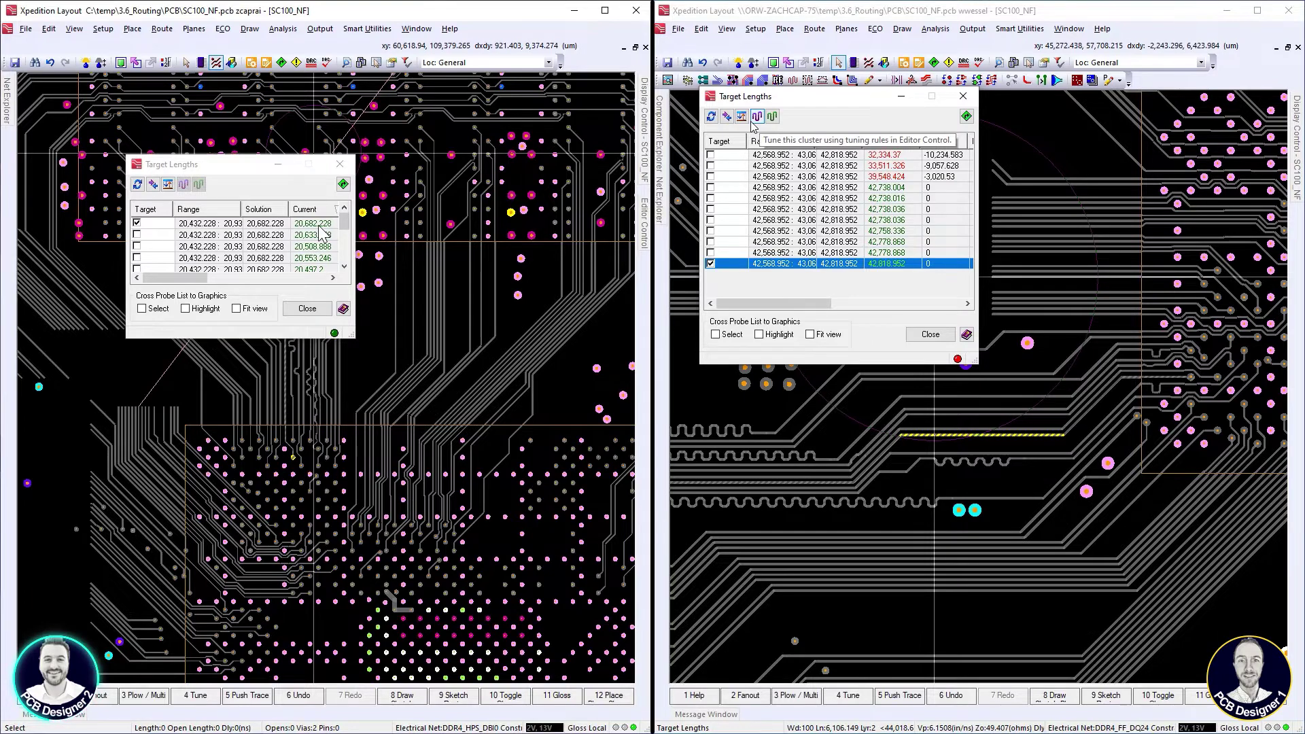
pyautogui.click(754, 121)
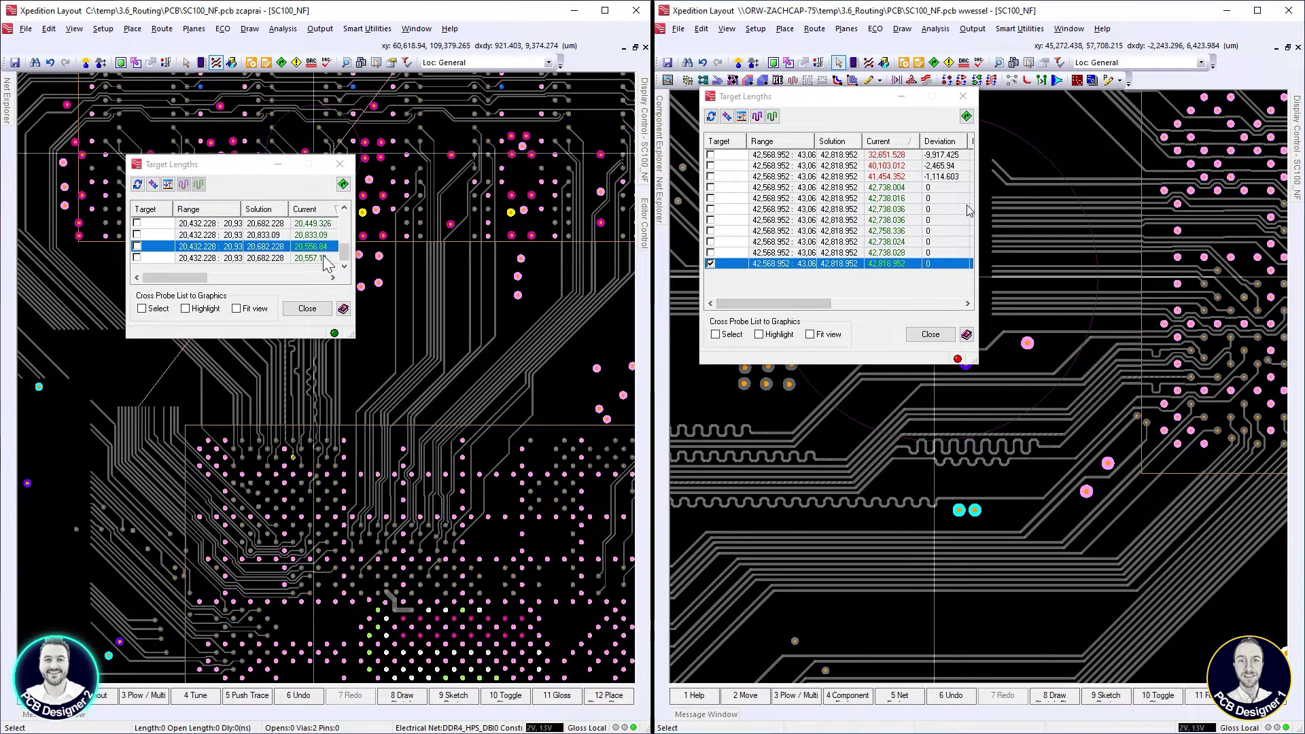
# Select the last entry of the DDR4_HPS target length list, close the list and inspect the tuned traces
pyautogui.click(326, 259)
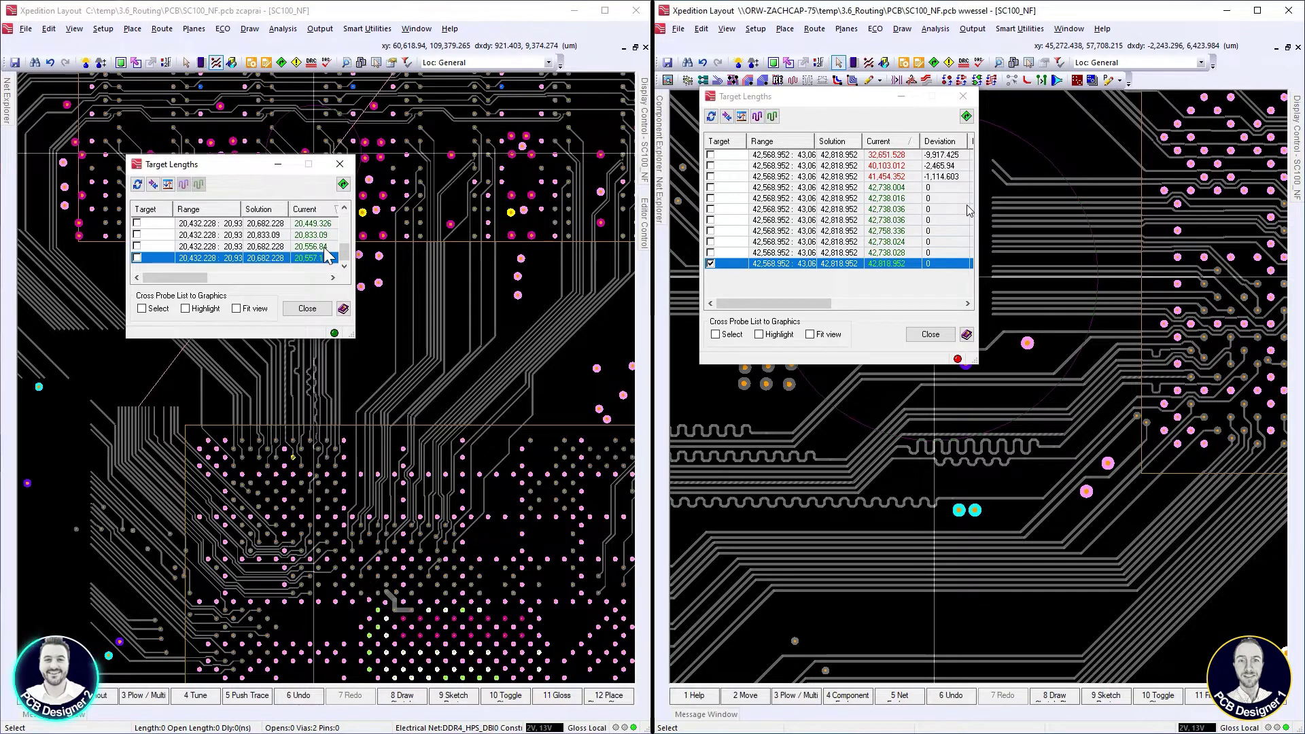
pyautogui.click(308, 310)
pyautogui.scroll(2, 379, 383)
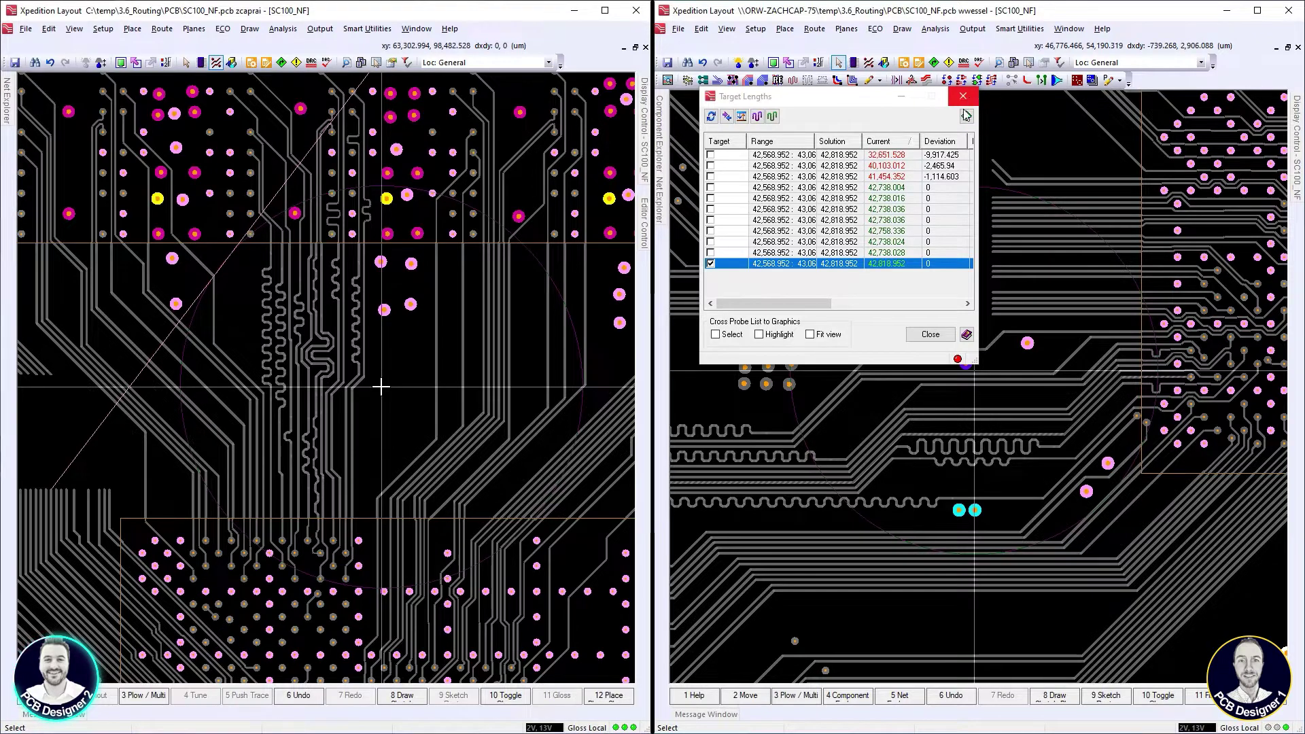
# Check the DDR4_FF_DQ24 trace and the DDR4_FF_DQS3 differential pair against their target length entries
pyautogui.scroll(2, 997, 427)
pyautogui.click(998, 435)
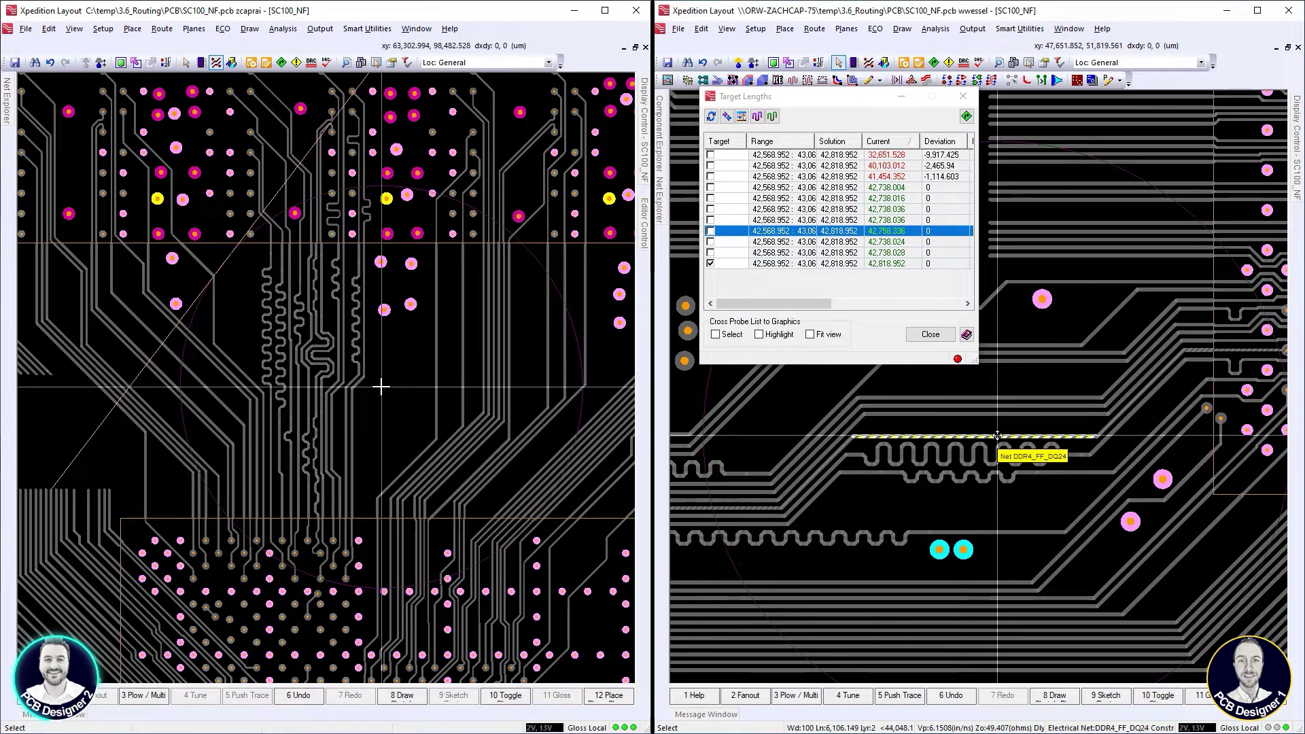
pyautogui.moveTo(997, 435); pyautogui.dragTo(1095, 438)
pyautogui.scroll(-2, 1095, 441)
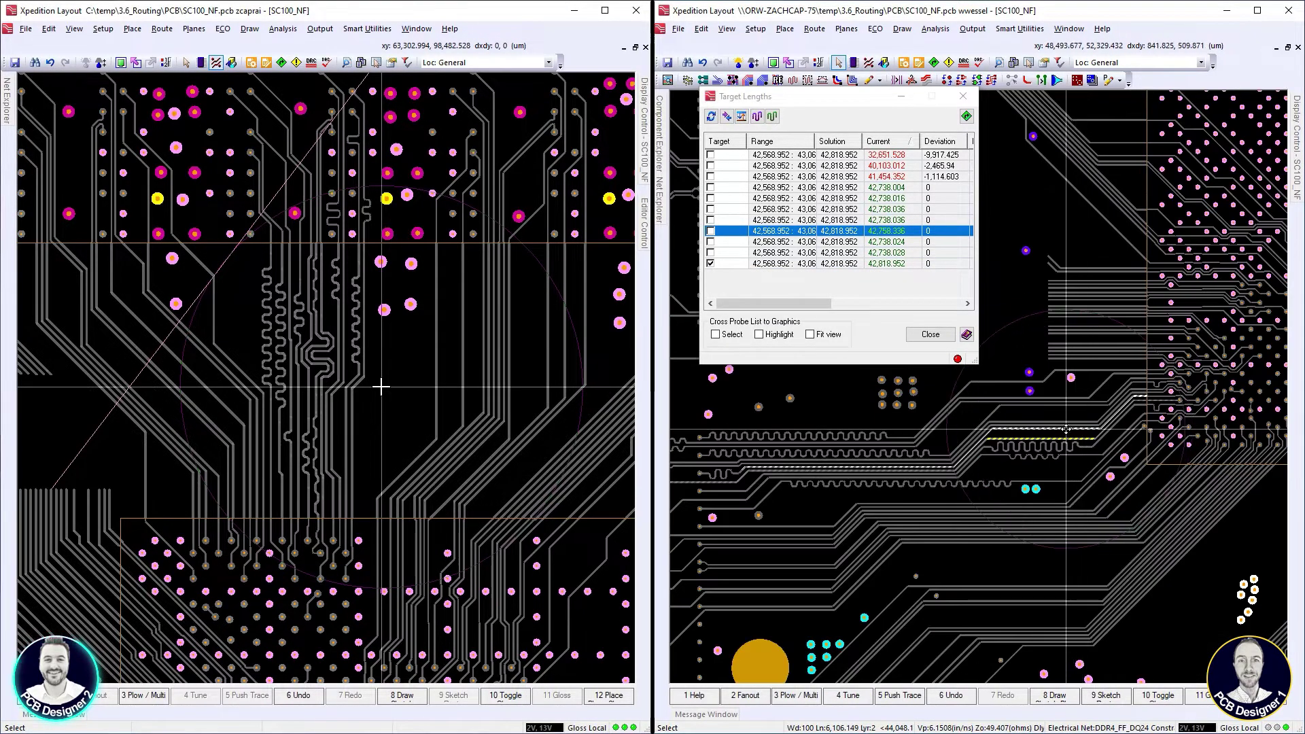
pyautogui.scroll(1, 1068, 430)
pyautogui.click(1061, 418)
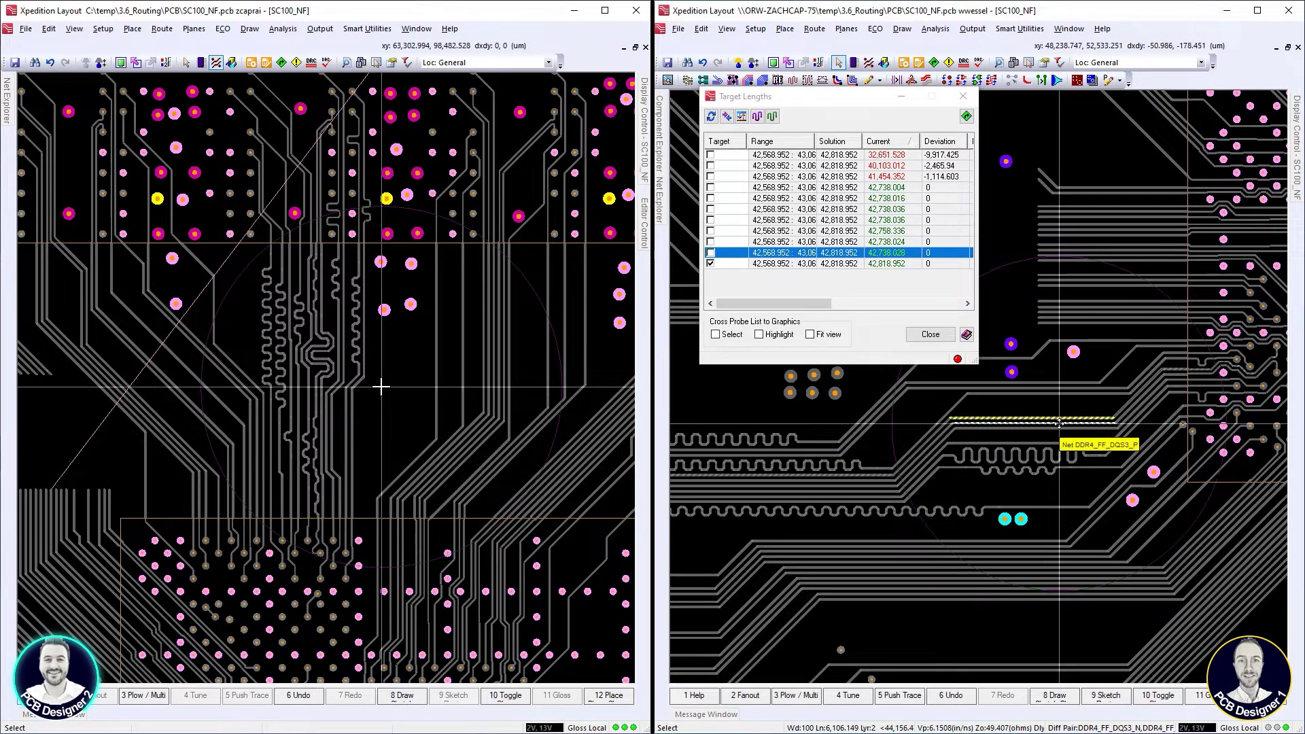
pyautogui.click(1059, 423)
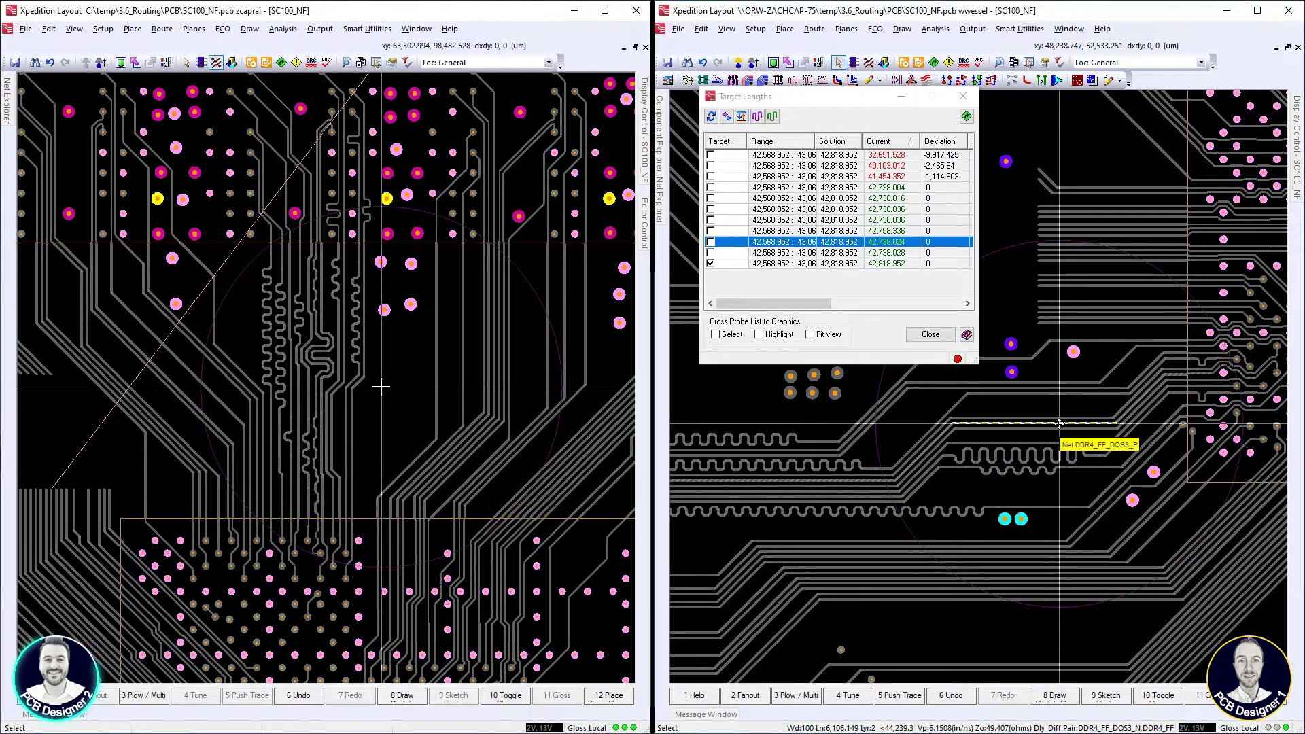
# Cross-probe the too-short DDR4_FF_DQ25 net from the target length list with selection enabled and extend its serpentine pattern
pyautogui.click(779, 156)
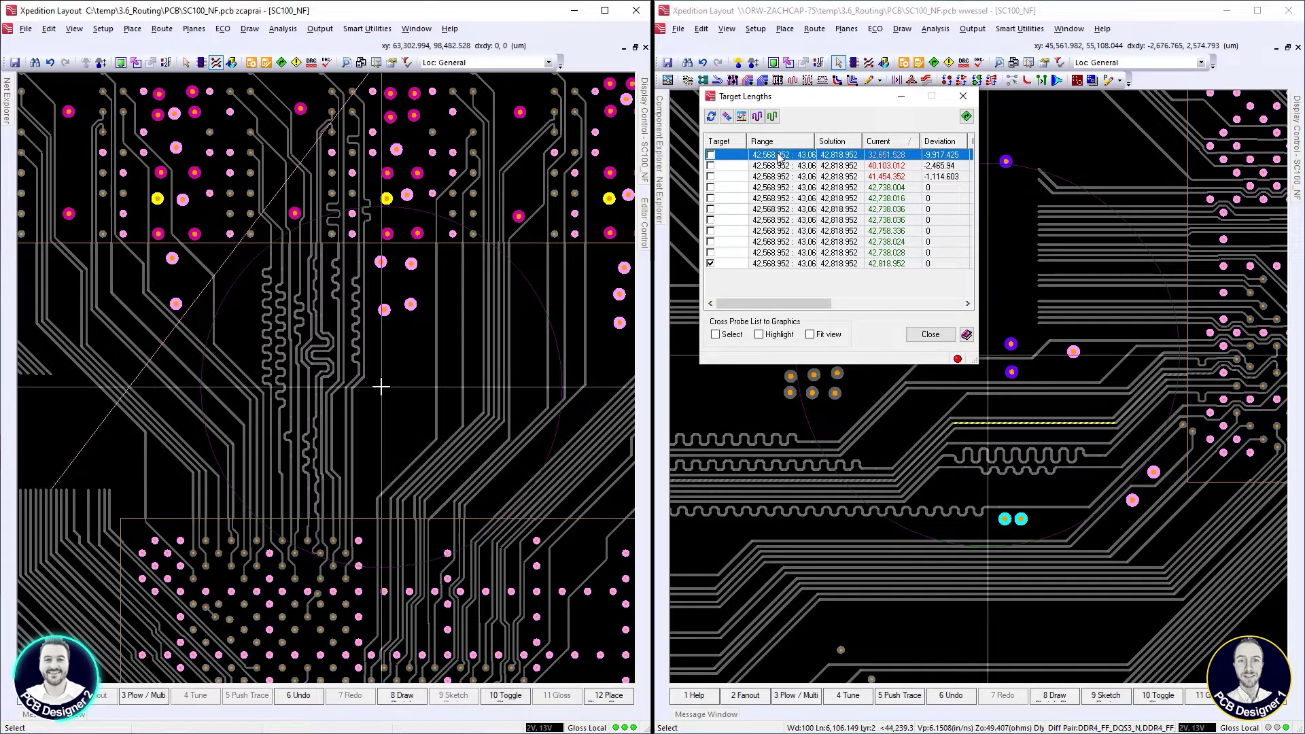
pyautogui.click(767, 167)
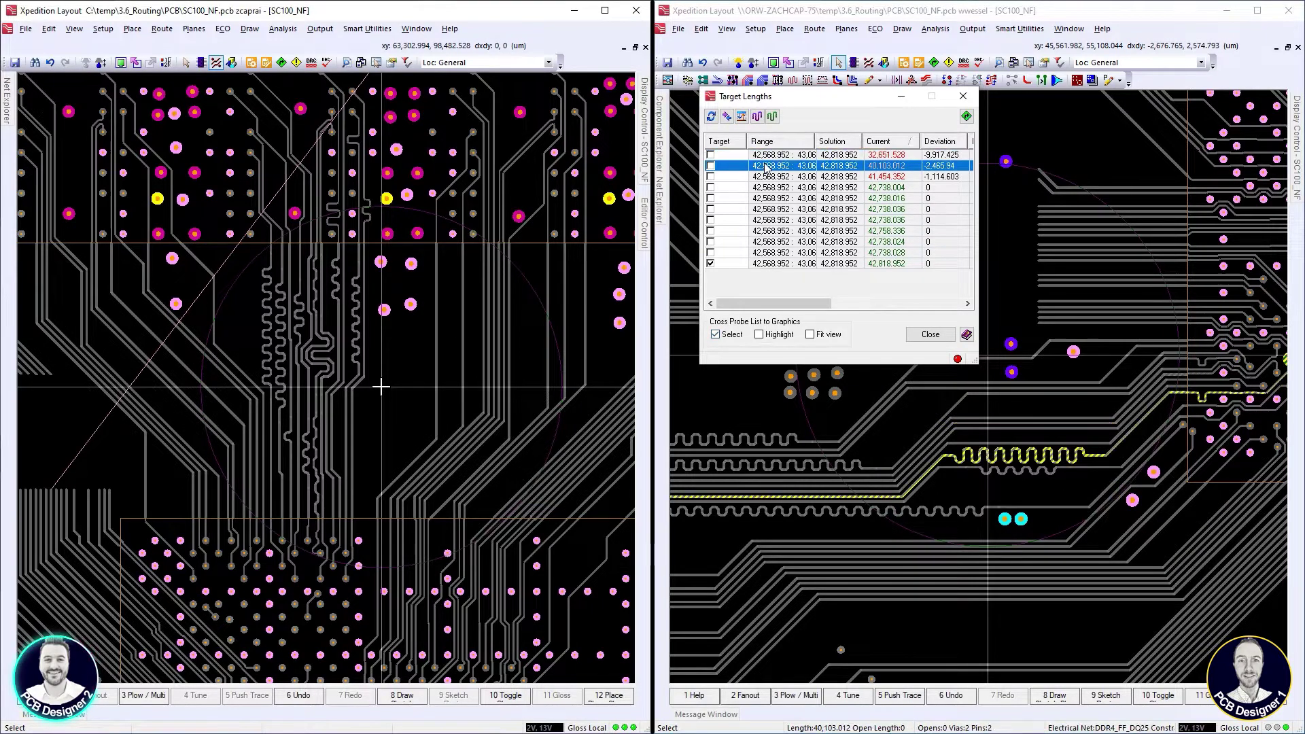
pyautogui.scroll(2, 1087, 486)
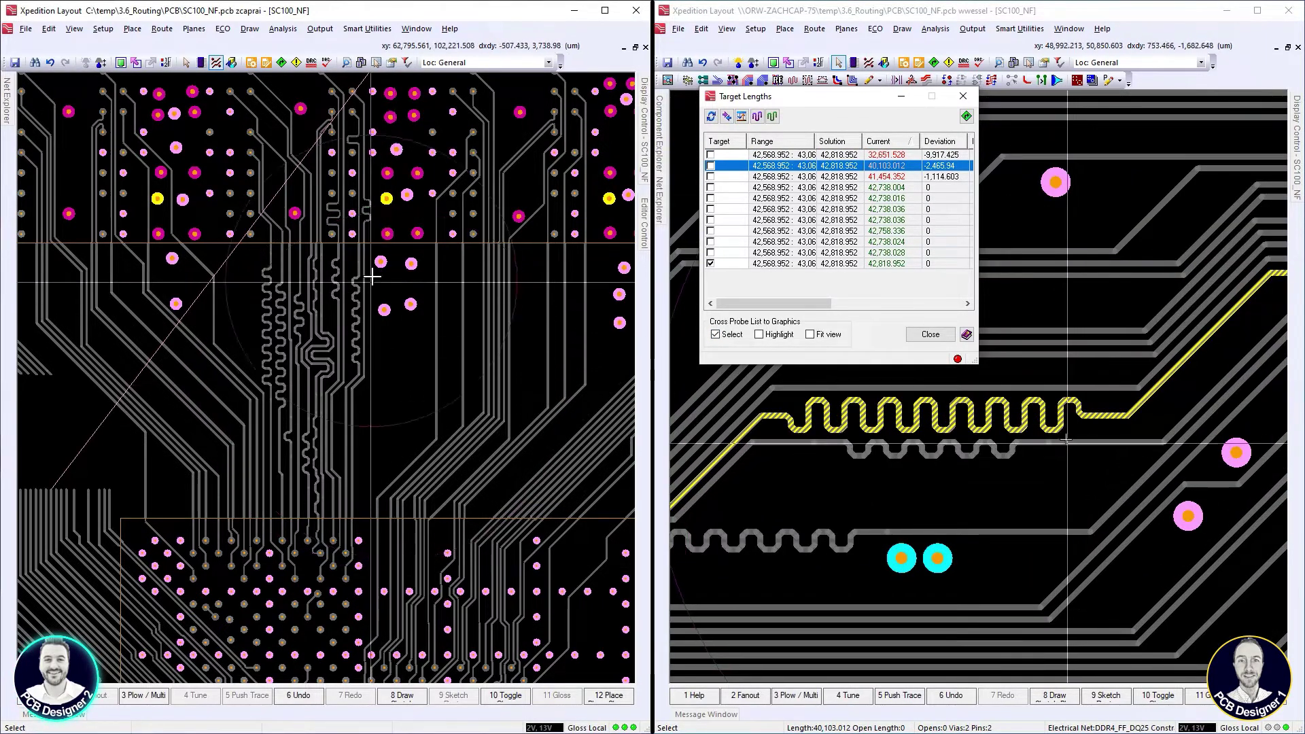
pyautogui.scroll(-3, 385, 220)
pyautogui.click(1059, 421)
pyautogui.scroll(3, 389, 207)
pyautogui.moveTo(1059, 420)
pyautogui.mouseDown()
pyautogui.moveTo(1036, 485)
pyautogui.moveTo(1059, 460)
pyautogui.mouseUp()
pyautogui.scroll(-2, 303, 523)
# Try to adjust the manual tuning pattern on the DDR4_FF_DQ28 trace just below the DQ25 serpentine
pyautogui.click(897, 439)
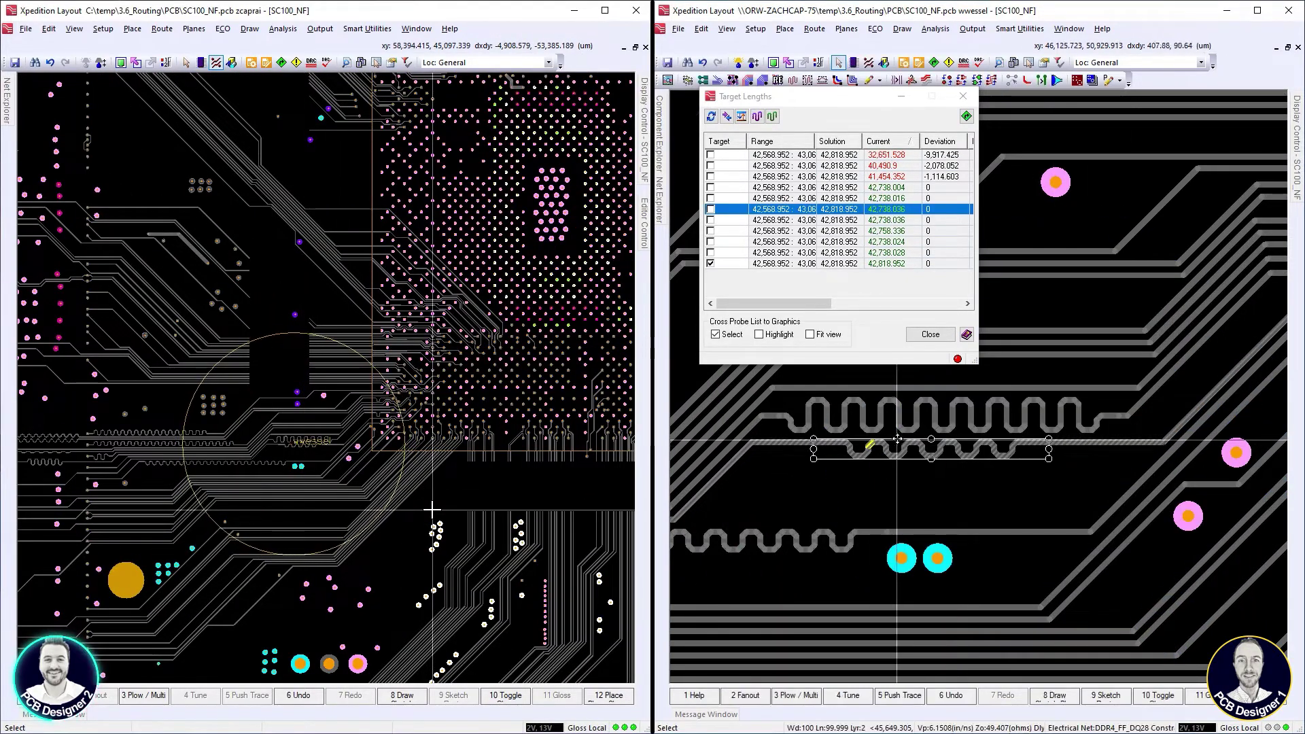
pyautogui.moveTo(897, 440); pyautogui.dragTo(831, 449)
pyautogui.scroll(-2, 918, 554)
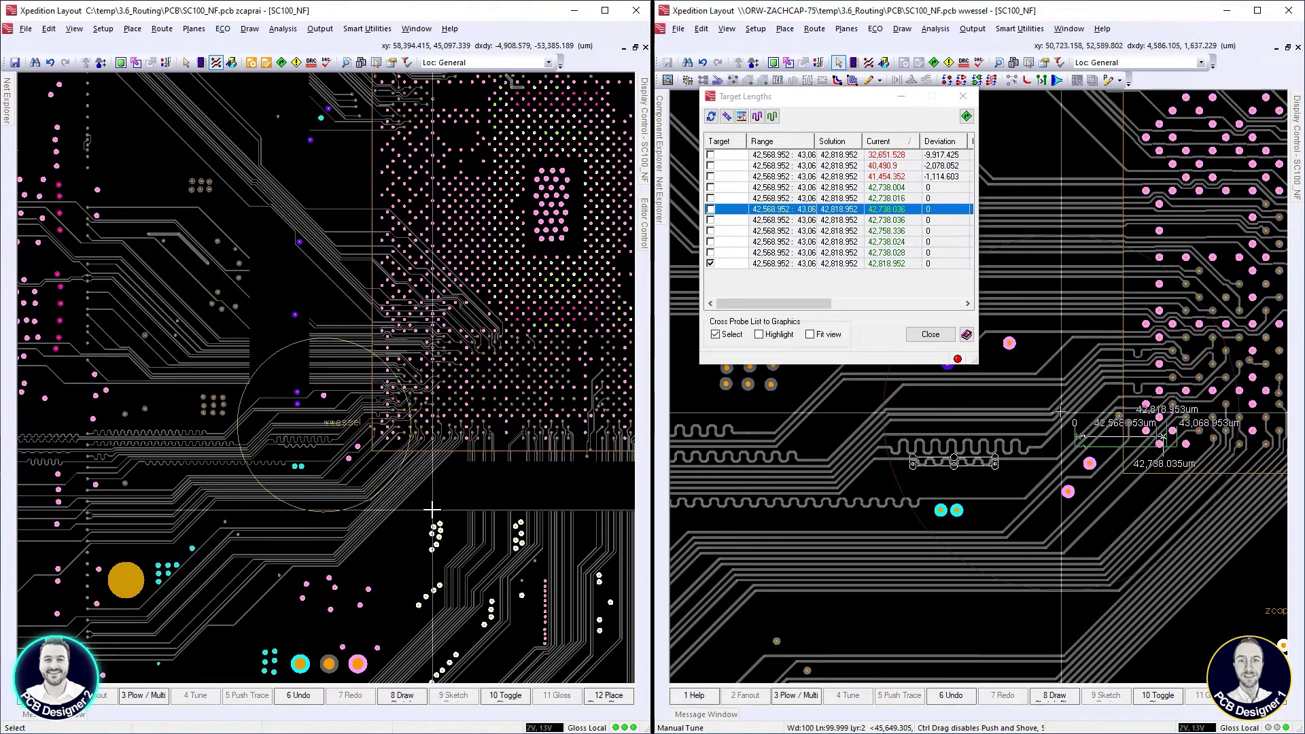
# Add a manual tuning pattern along the diagonal segment of the DDR4_FF_DQ25 trace next to the BGA
pyautogui.click(1011, 412)
pyautogui.click(1095, 429)
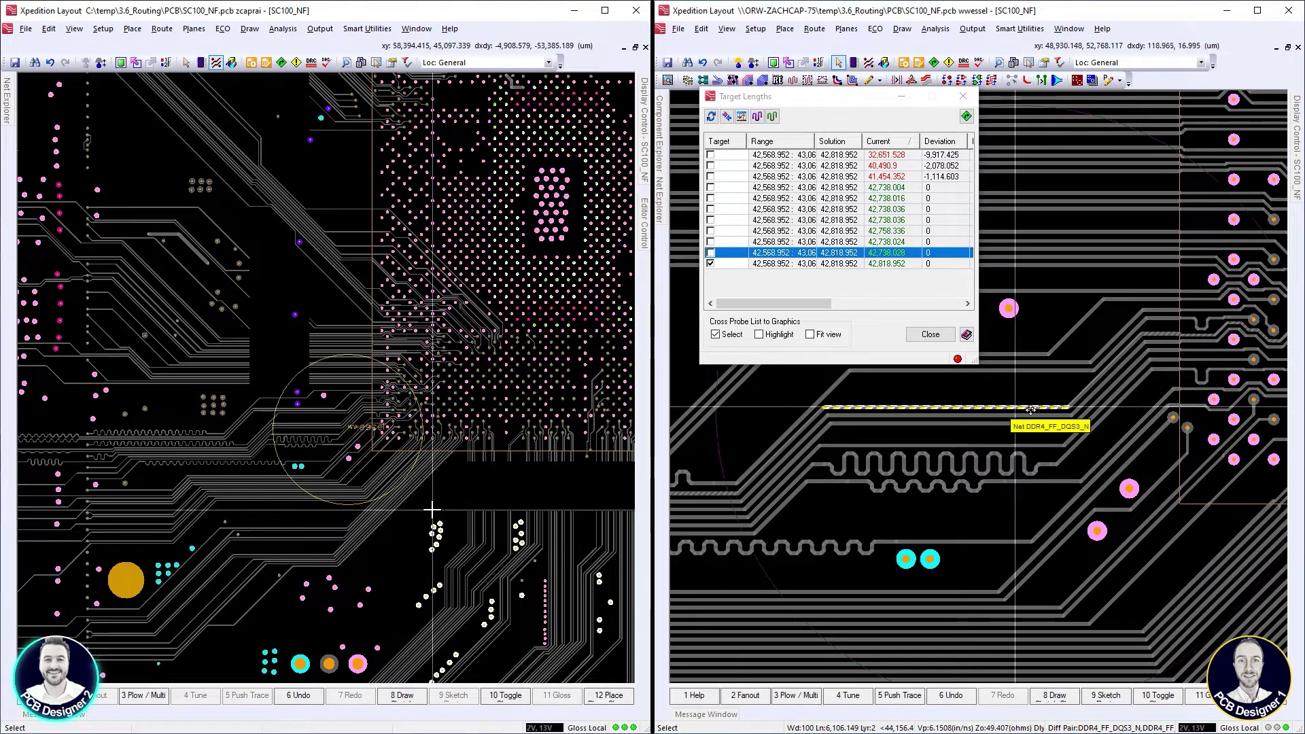
pyautogui.click(1104, 434)
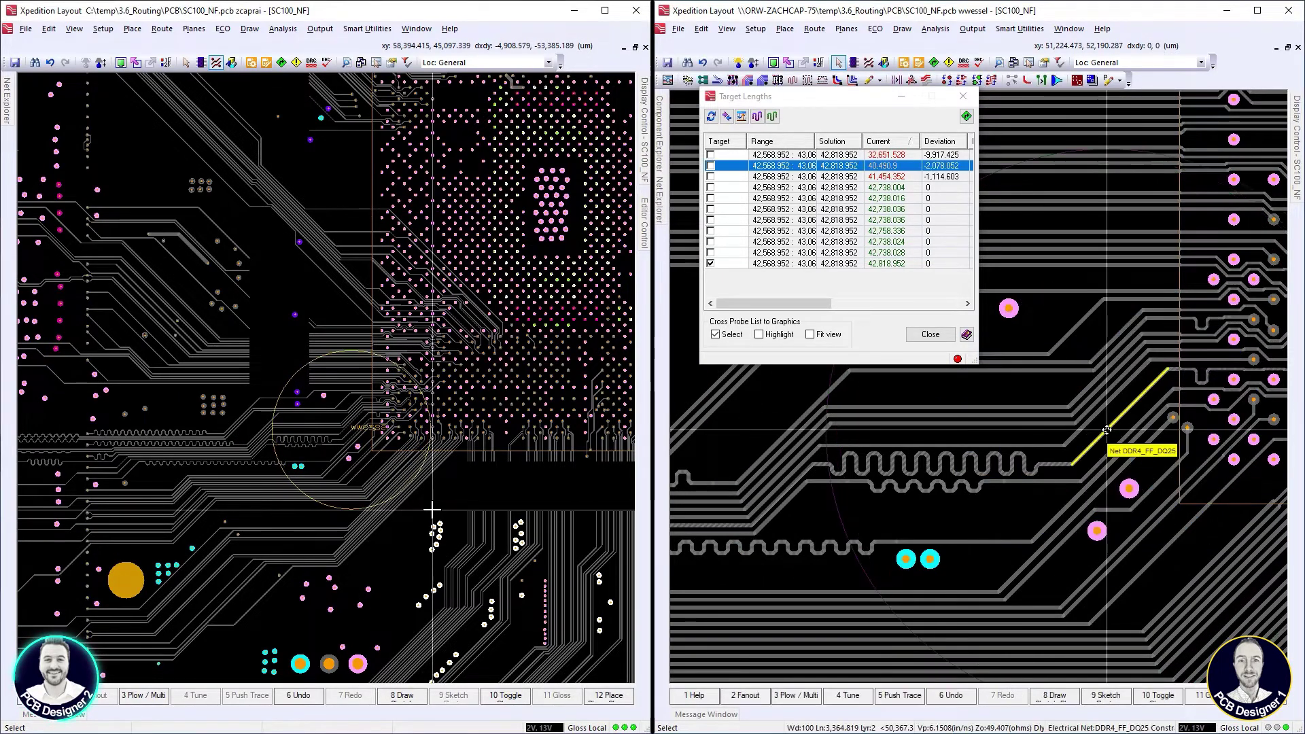
pyautogui.rightClick(1107, 430)
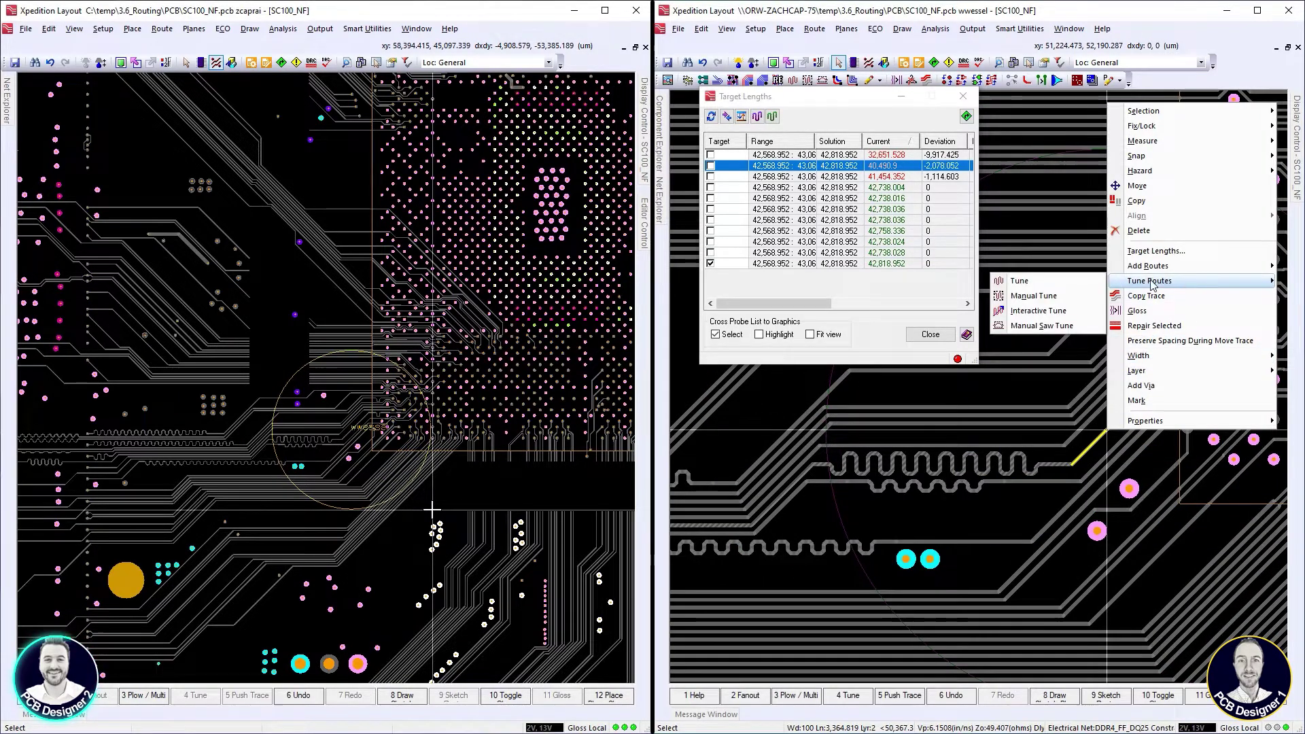
pyautogui.click(1064, 301)
pyautogui.moveTo(1089, 449); pyautogui.dragTo(1154, 387)
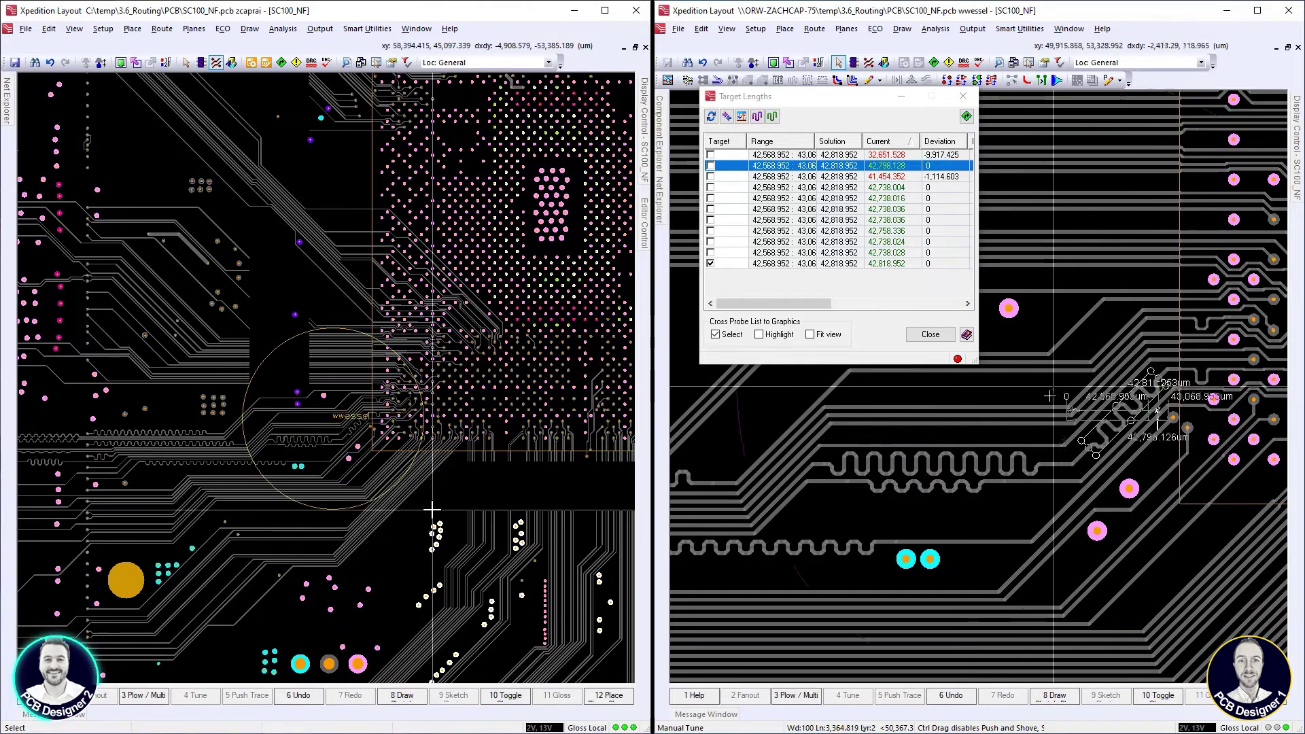
pyautogui.press('Escape')
# Examine the length-tuned DDR4 routes around the BGA in both sessions, then show the whole board
pyautogui.scroll(3, 433, 509)
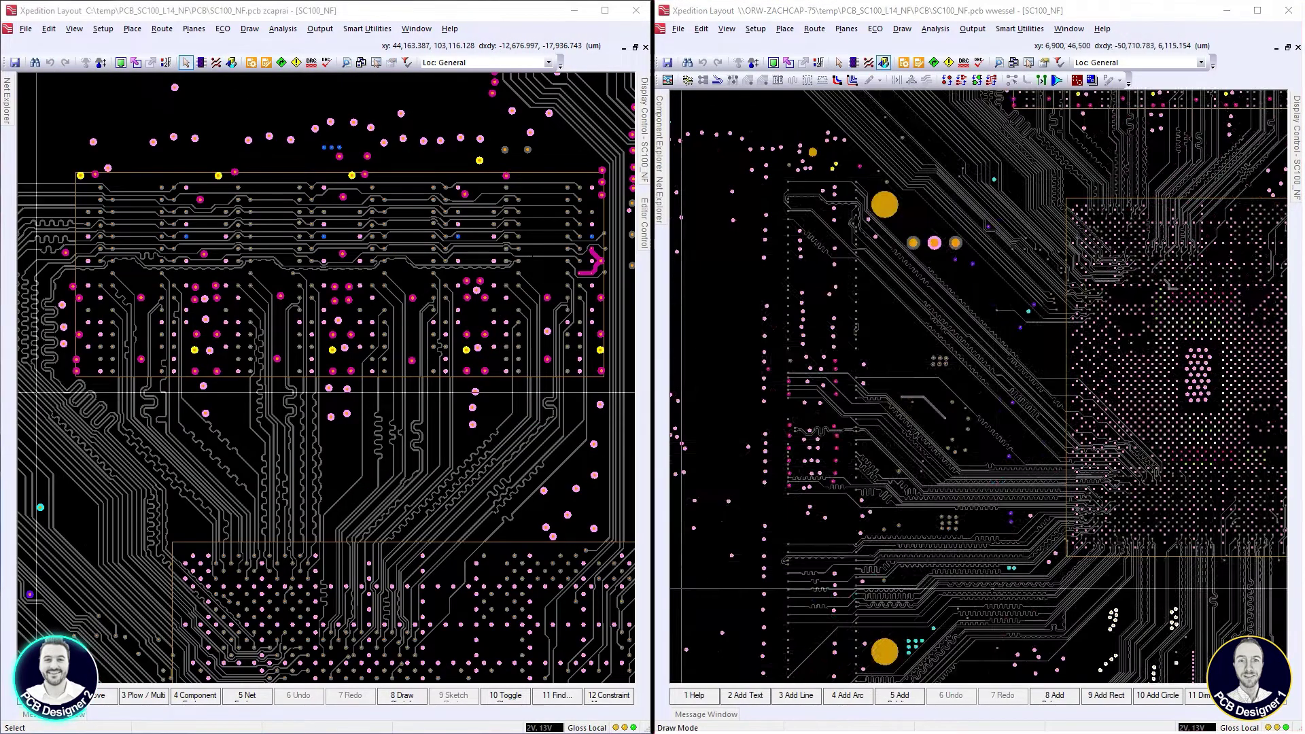
pyautogui.scroll(2, 997, 565)
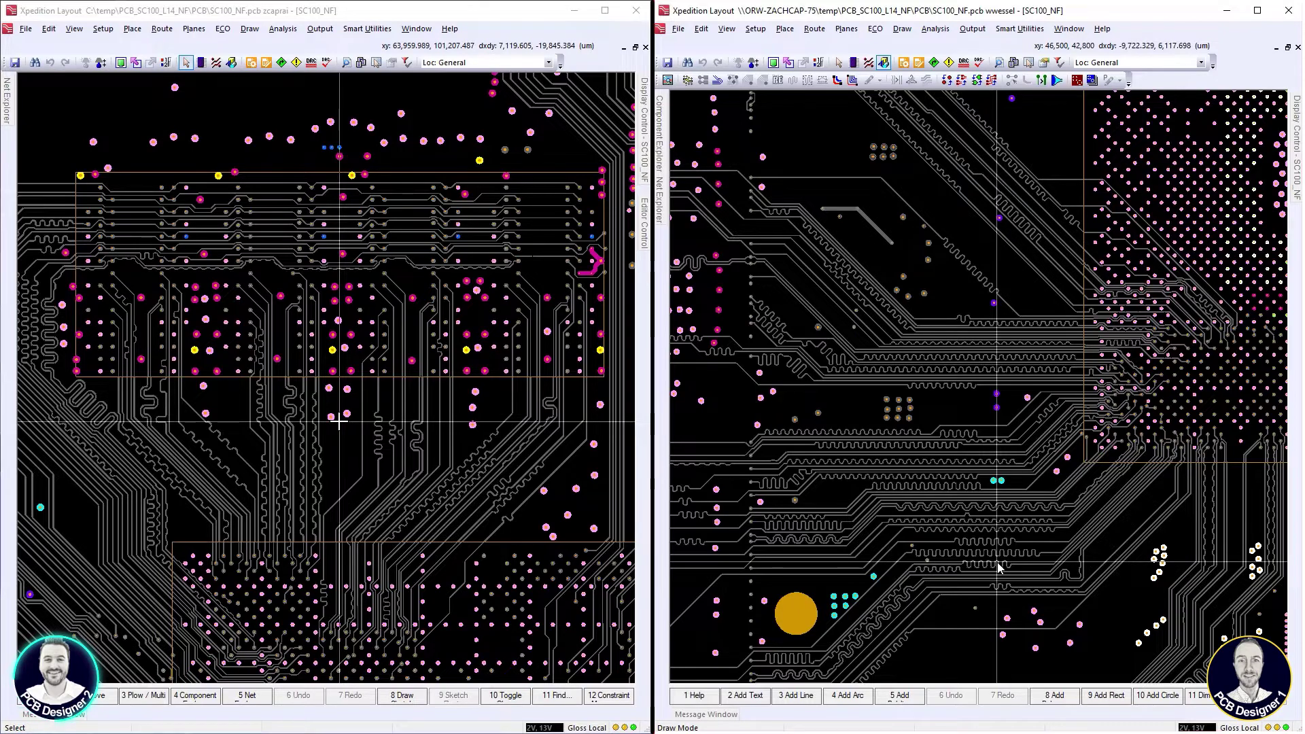
pyautogui.moveTo(912, 452); pyautogui.dragTo(883, 431, button='right')
pyautogui.moveTo(336, 428); pyautogui.dragTo(274, 346, button='right')
pyautogui.moveTo(983, 562); pyautogui.dragTo(988, 494, button='right')
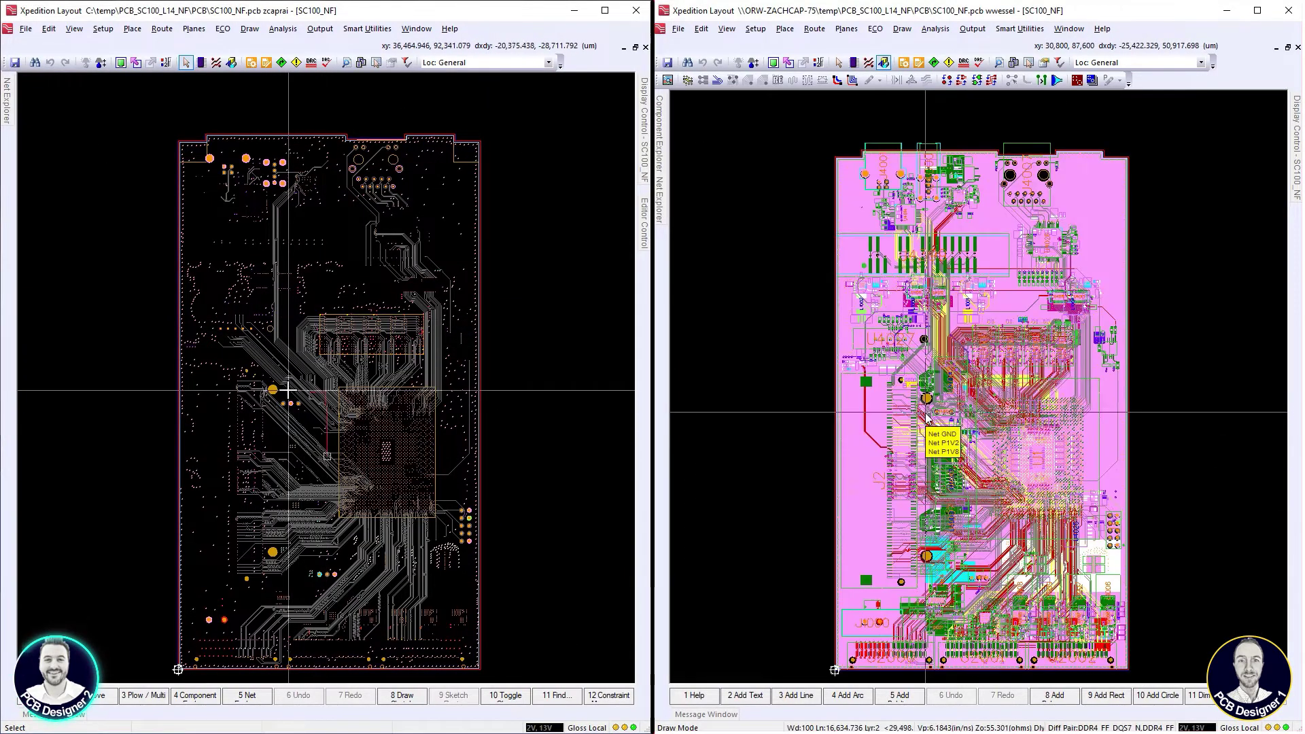